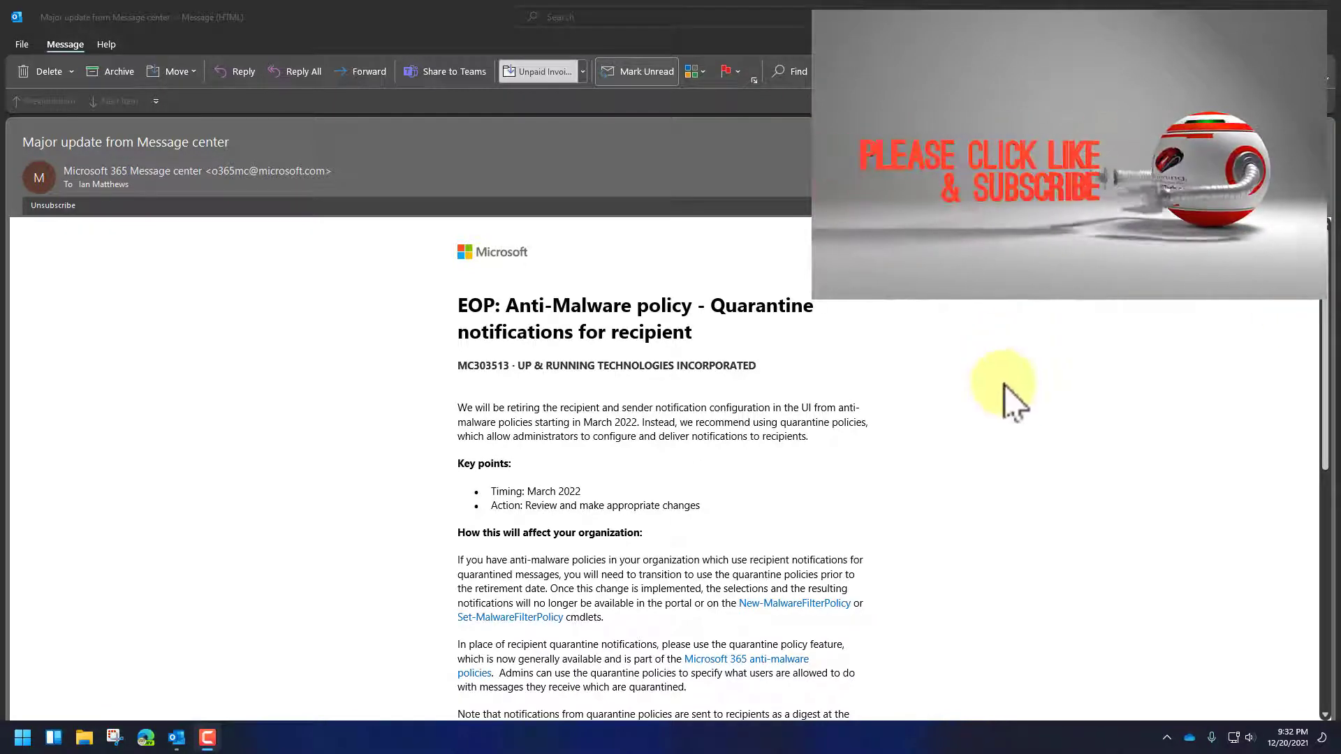
Load portal.office.com, open the Microsoft 365 admin center and show all admin sections
{"action": "scroll", "coordinate": [1009, 391], "scroll_direction": "down", "scroll_amount": 3}
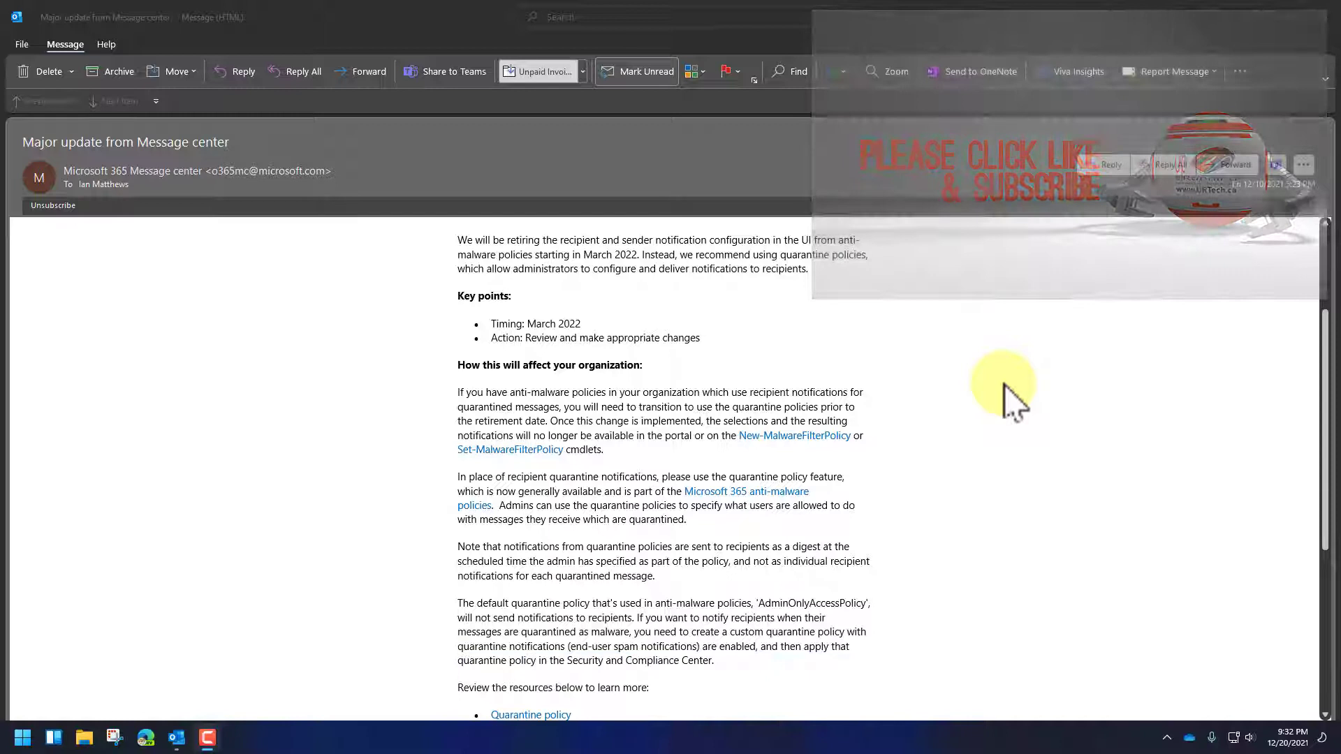
{"action": "scroll", "coordinate": [1009, 391], "scroll_direction": "down", "scroll_amount": 2}
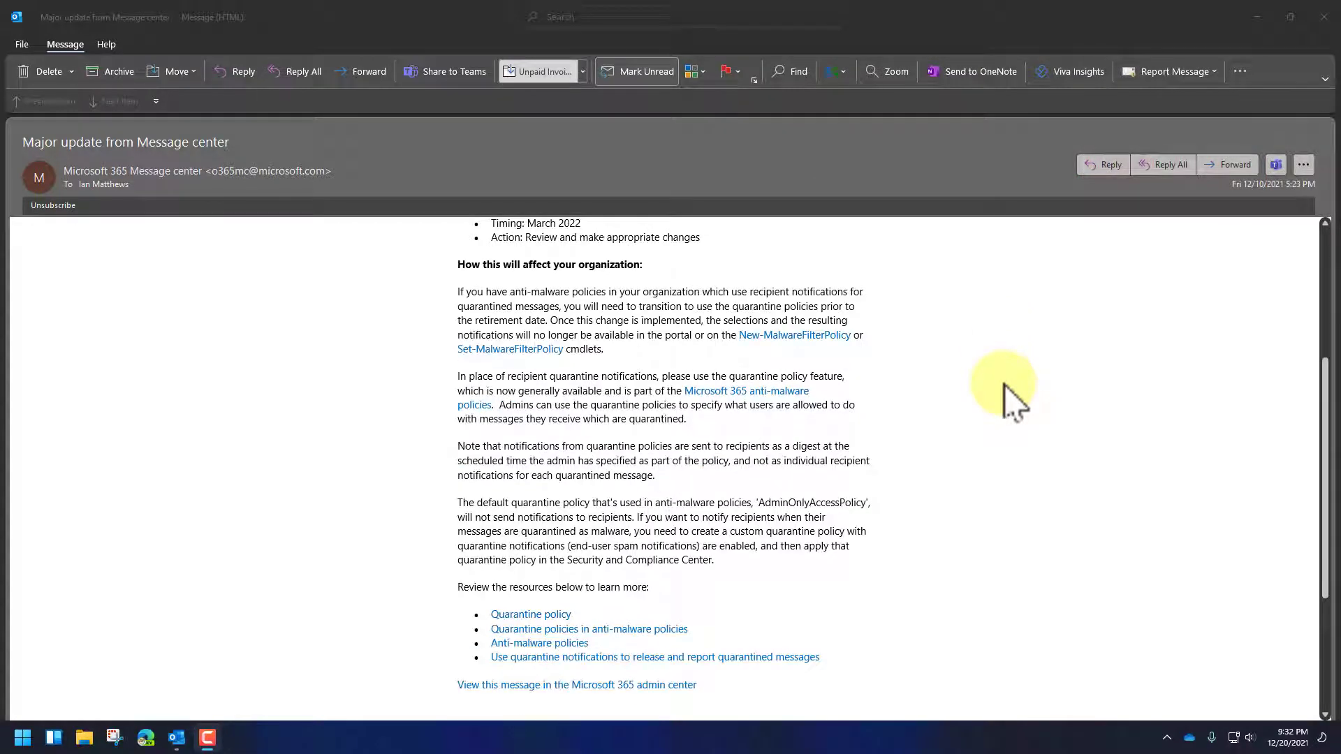
{"action": "scroll", "coordinate": [1014, 401], "scroll_direction": "up", "scroll_amount": 1}
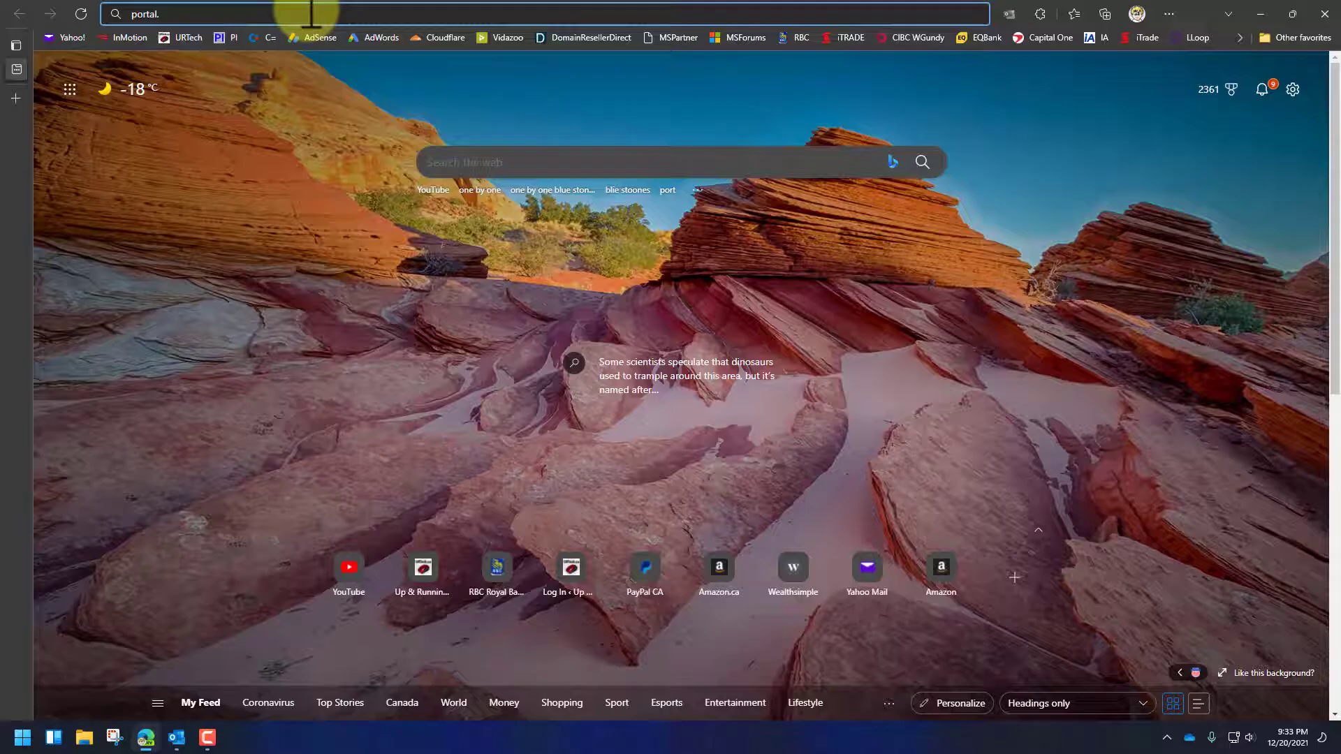
{"action": "type", "text": ".offi"}
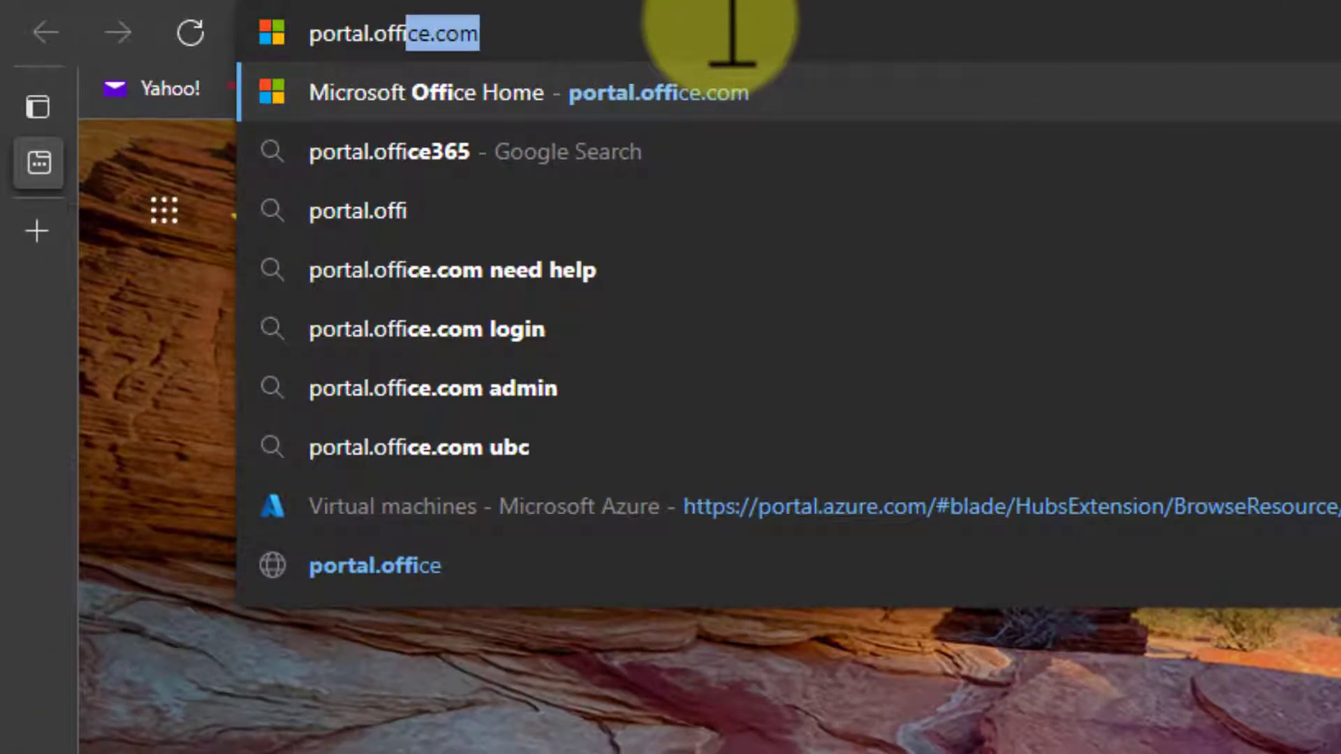
{"action": "type", "text": "ce.com"}
{"action": "key", "text": "Return"}
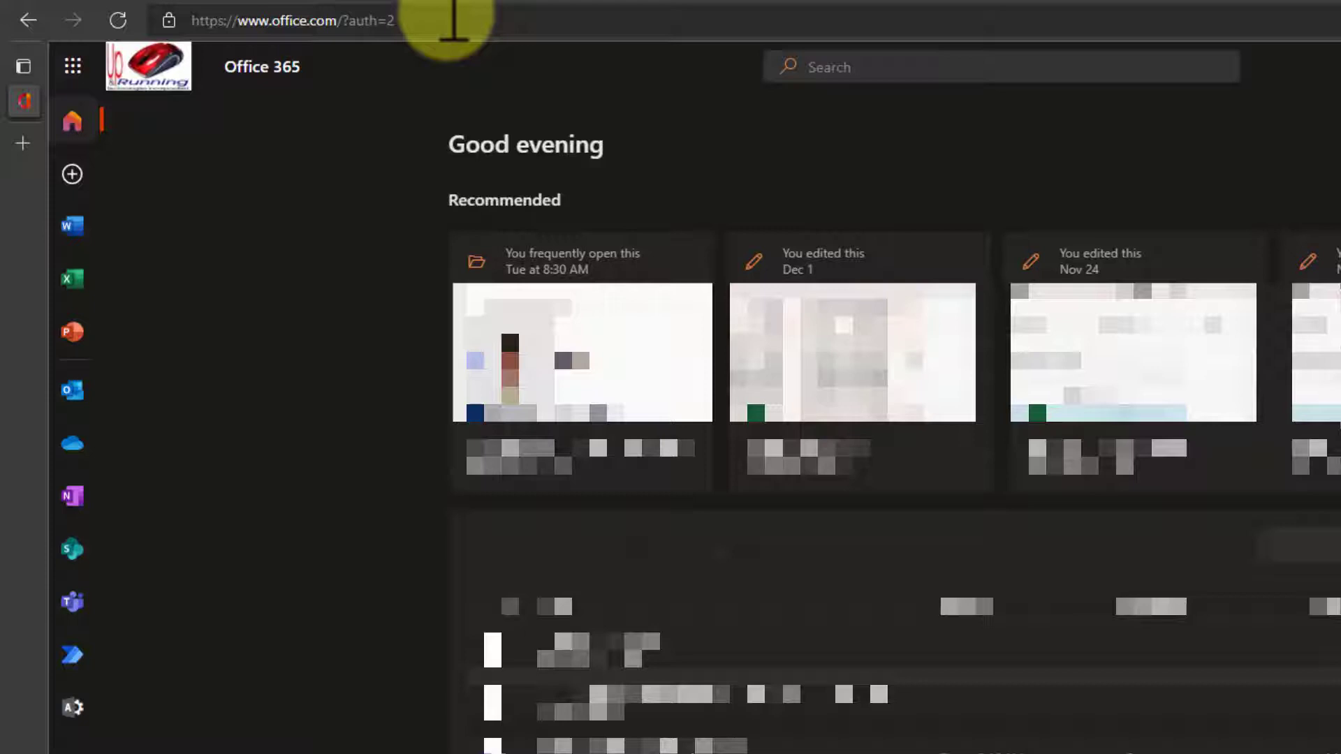
{"action": "left_click", "coordinate": [71, 708]}
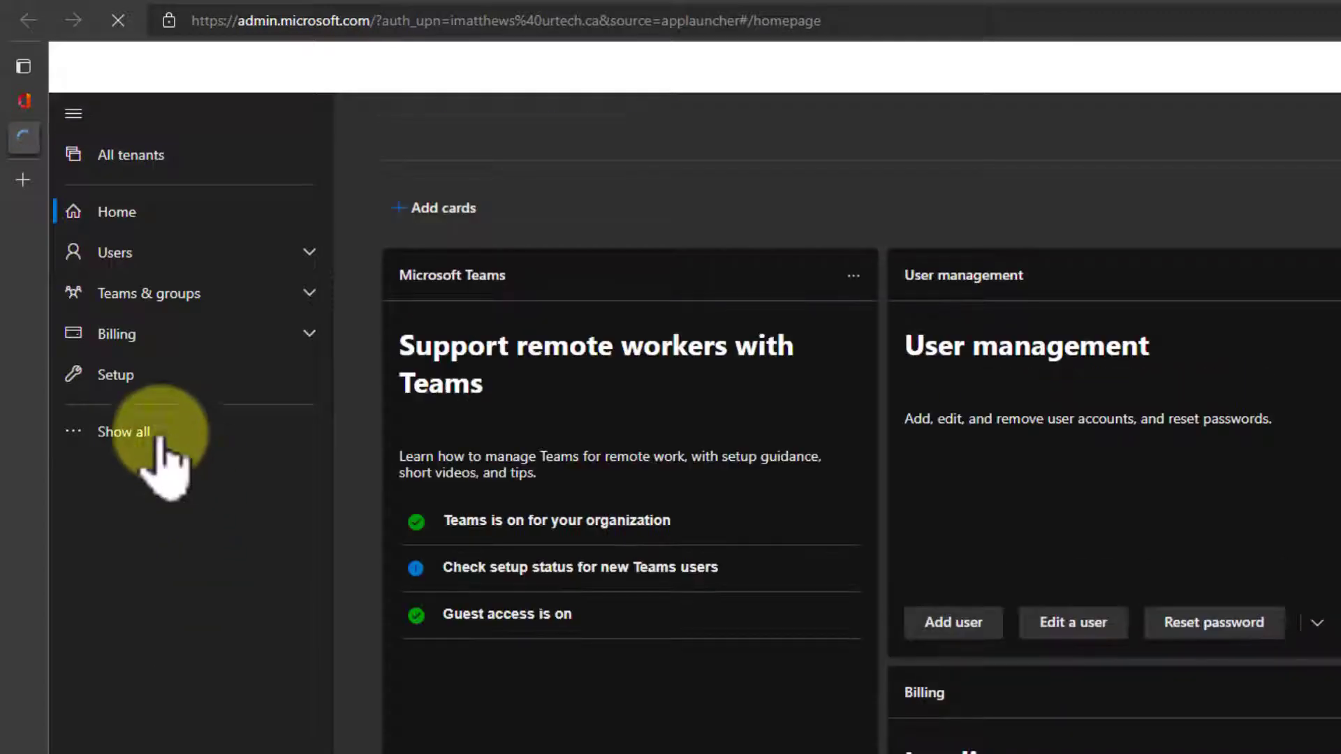
{"action": "left_click", "coordinate": [147, 439]}
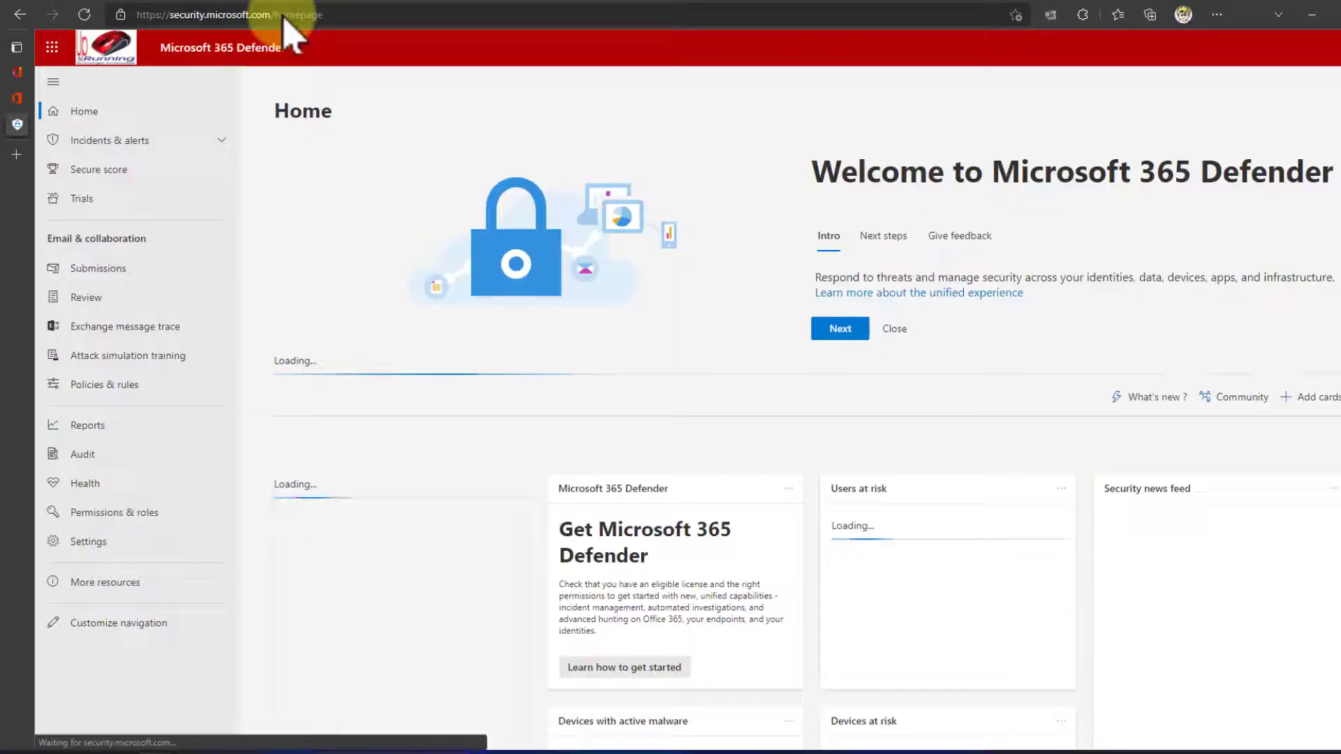
Go through Policies & rules and Threat policies to Quarantine policies, then select NotificationEnabledPolicy
{"action": "left_click", "coordinate": [129, 390]}
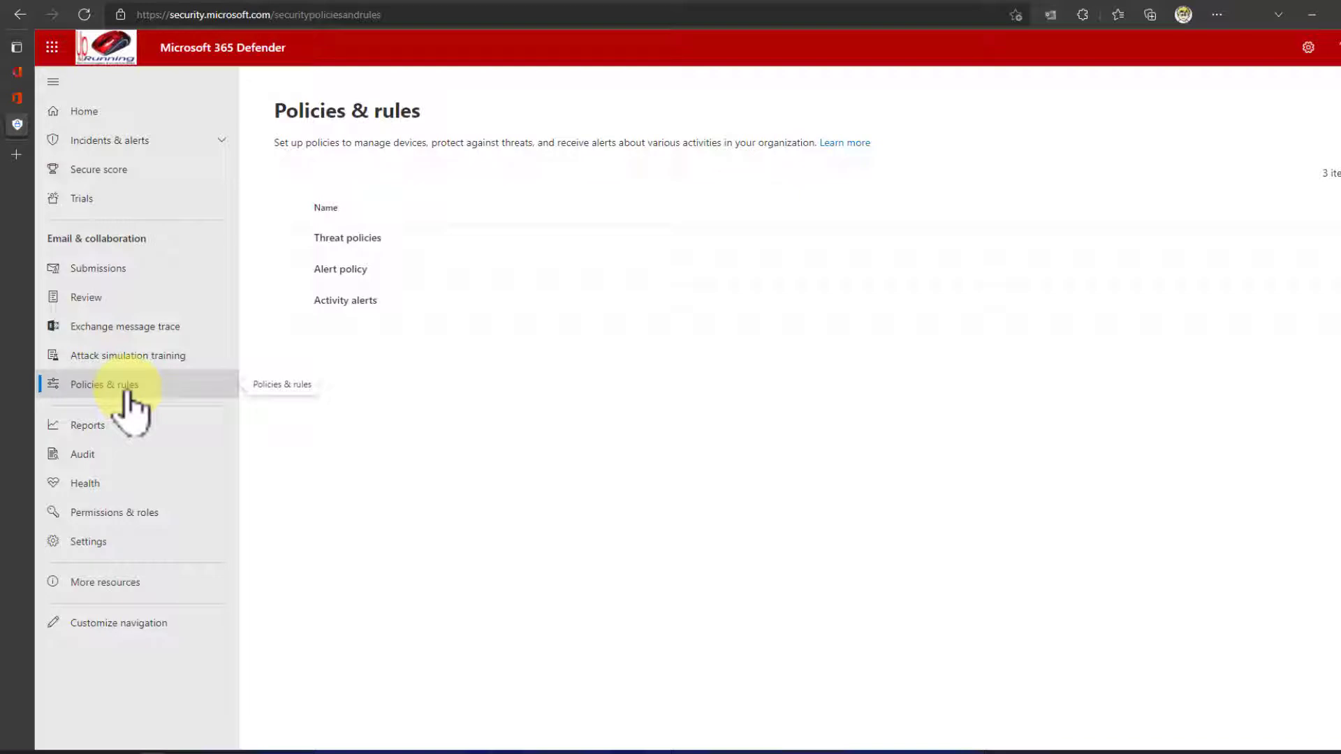
{"action": "left_click", "coordinate": [340, 238]}
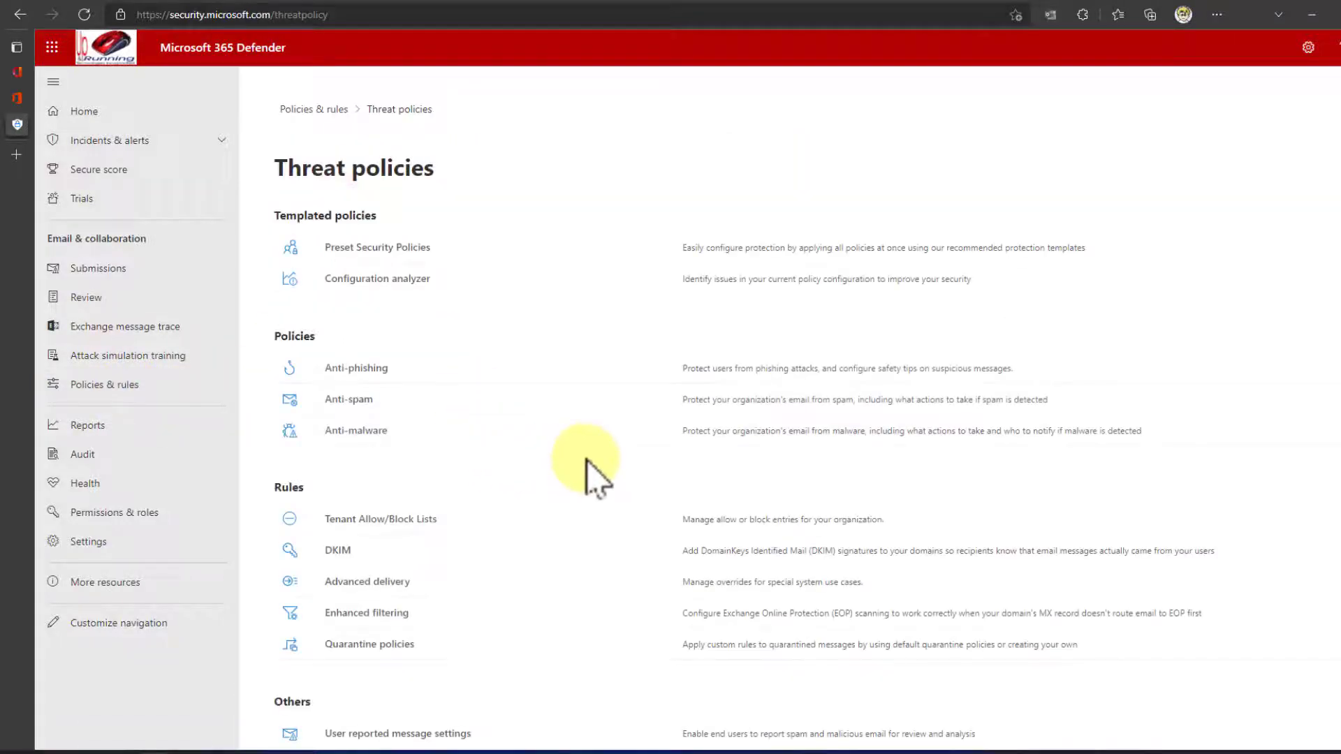
{"action": "scroll", "coordinate": [586, 472], "scroll_direction": "down", "scroll_amount": 1}
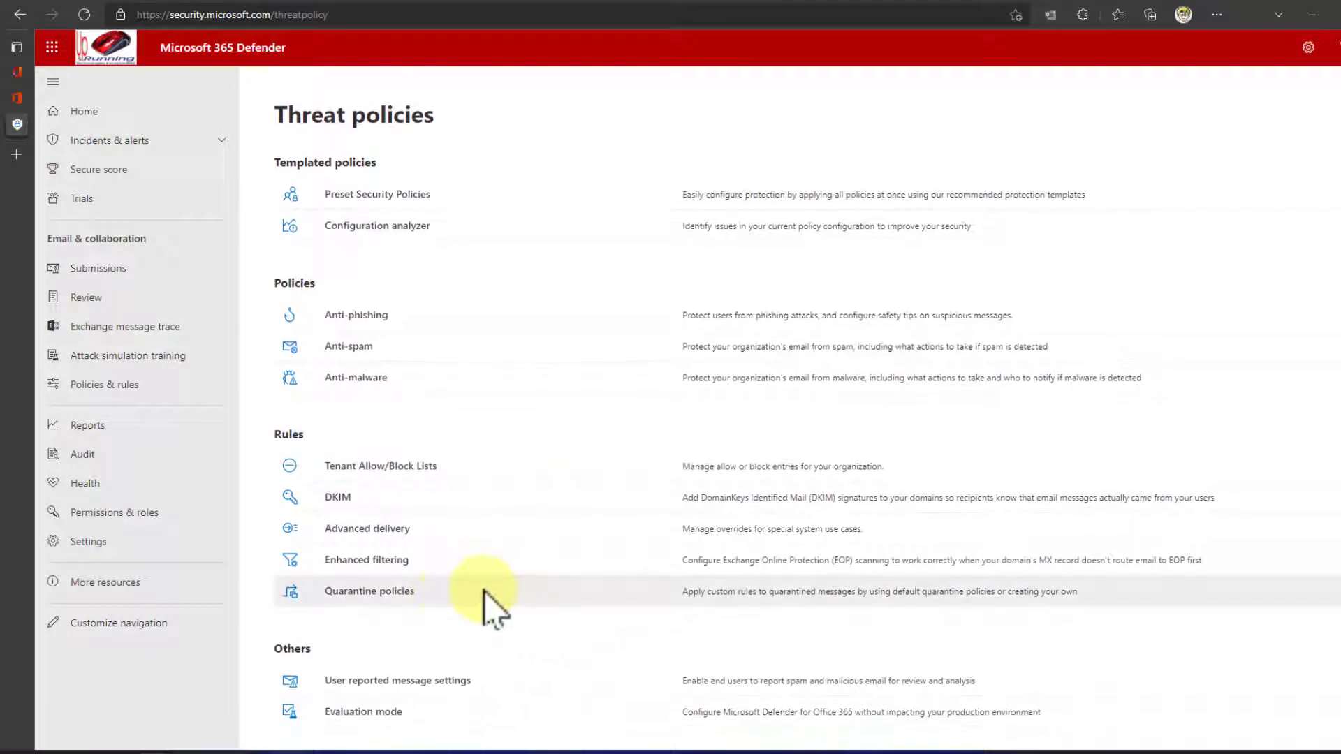
{"action": "left_click", "coordinate": [363, 592]}
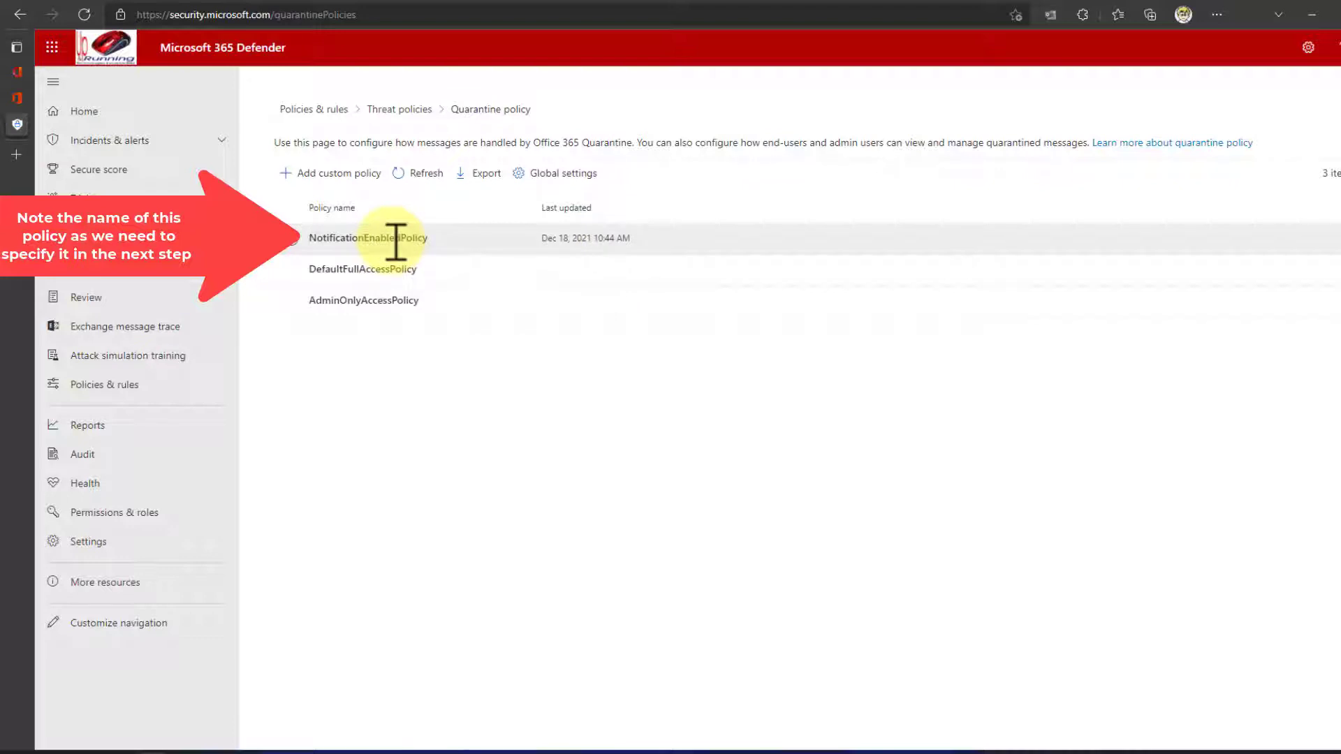
{"action": "left_click", "coordinate": [391, 238]}
Edit NotificationEnabledPolicy and switch recipient message access to Set specific access
{"action": "left_click", "coordinate": [440, 185]}
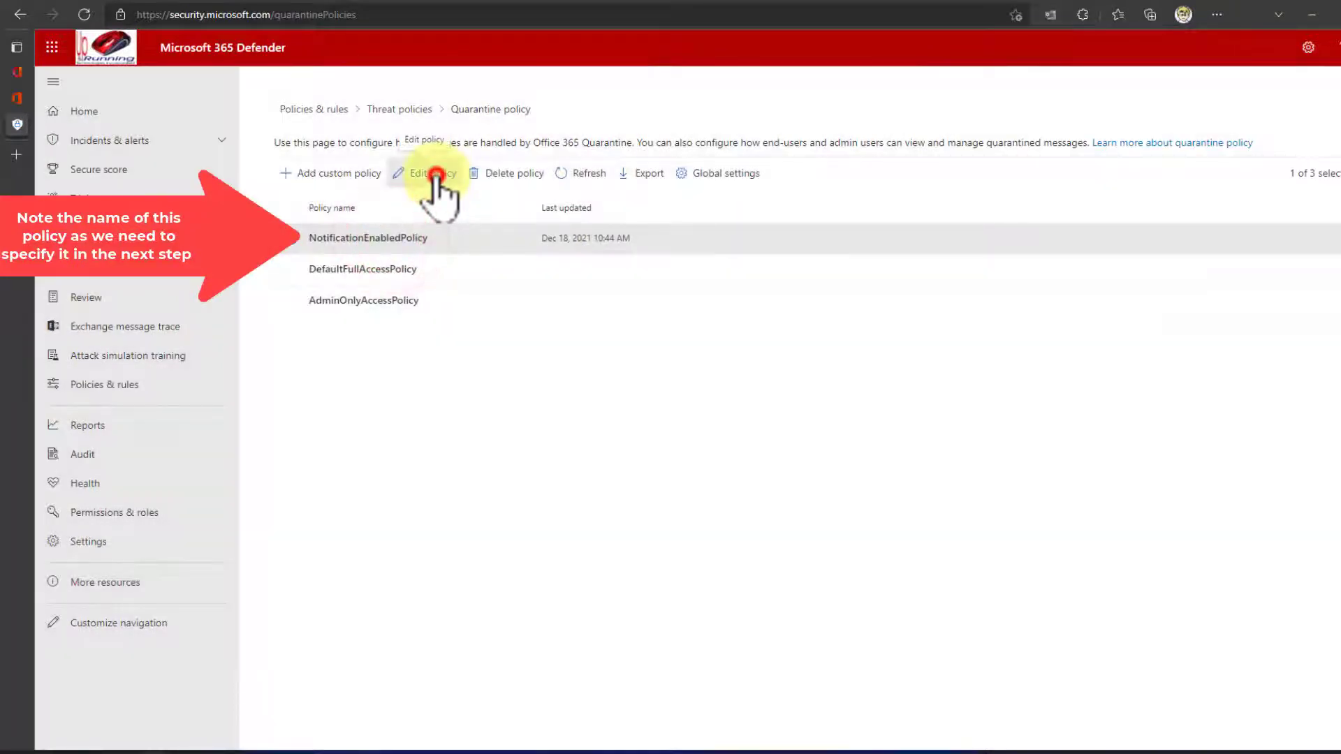
{"action": "left_click", "coordinate": [436, 176]}
{"action": "left_click", "coordinate": [703, 726]}
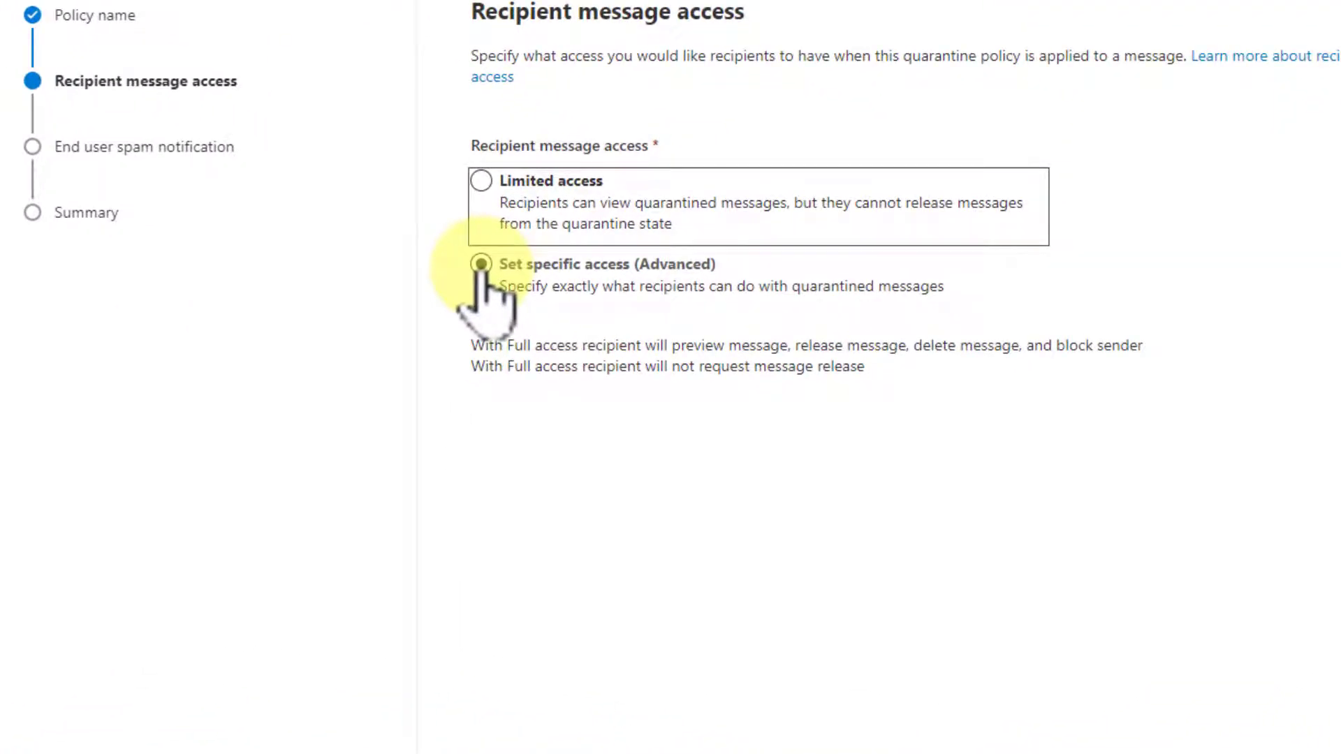
{"action": "left_click", "coordinate": [480, 181]}
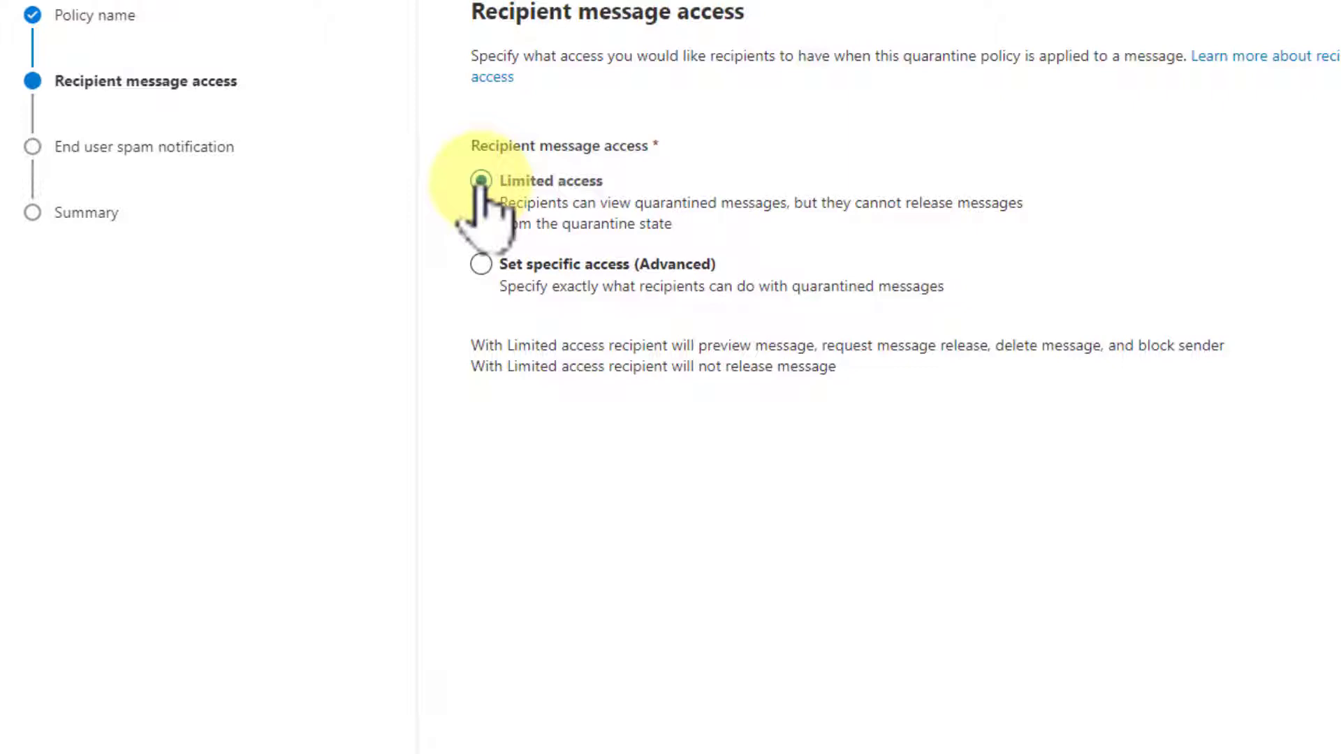
{"action": "left_click", "coordinate": [481, 265]}
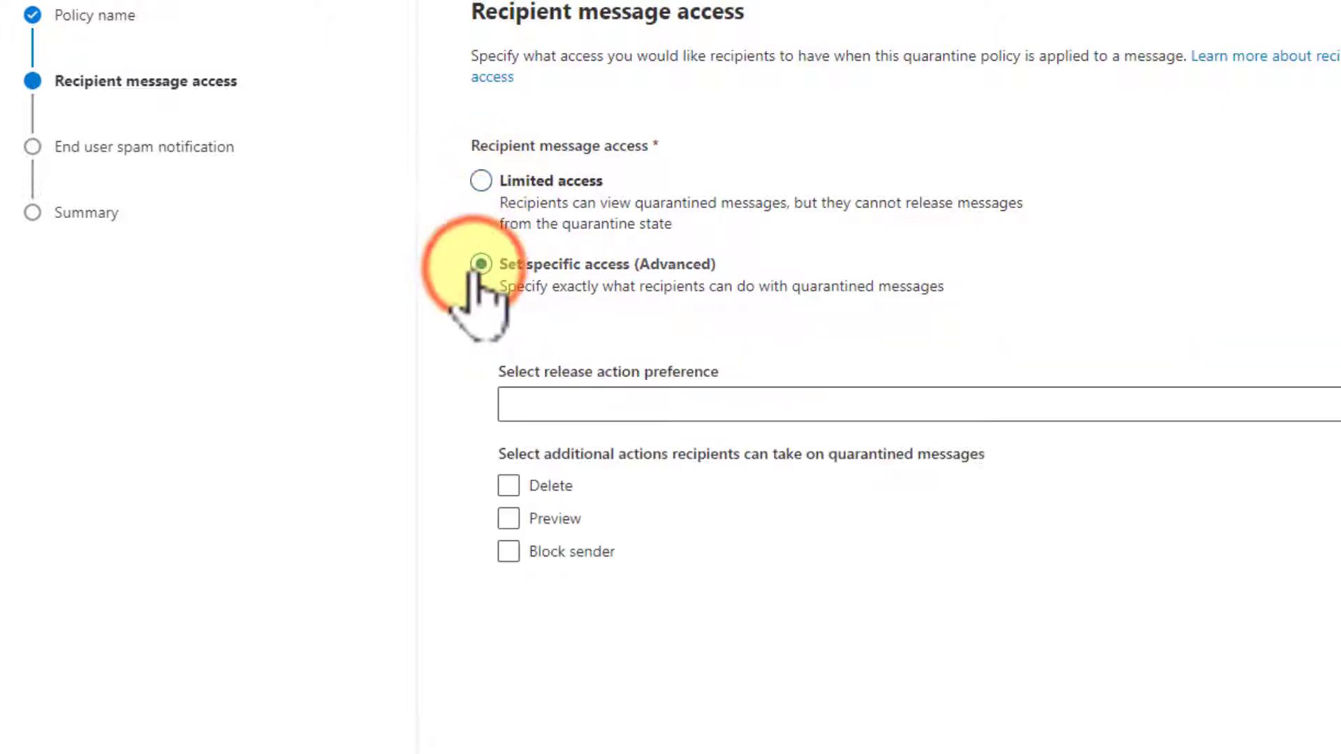
Let recipients release, delete, preview and block senders of quarantined messages, then submit the policy
{"action": "left_click", "coordinate": [624, 403]}
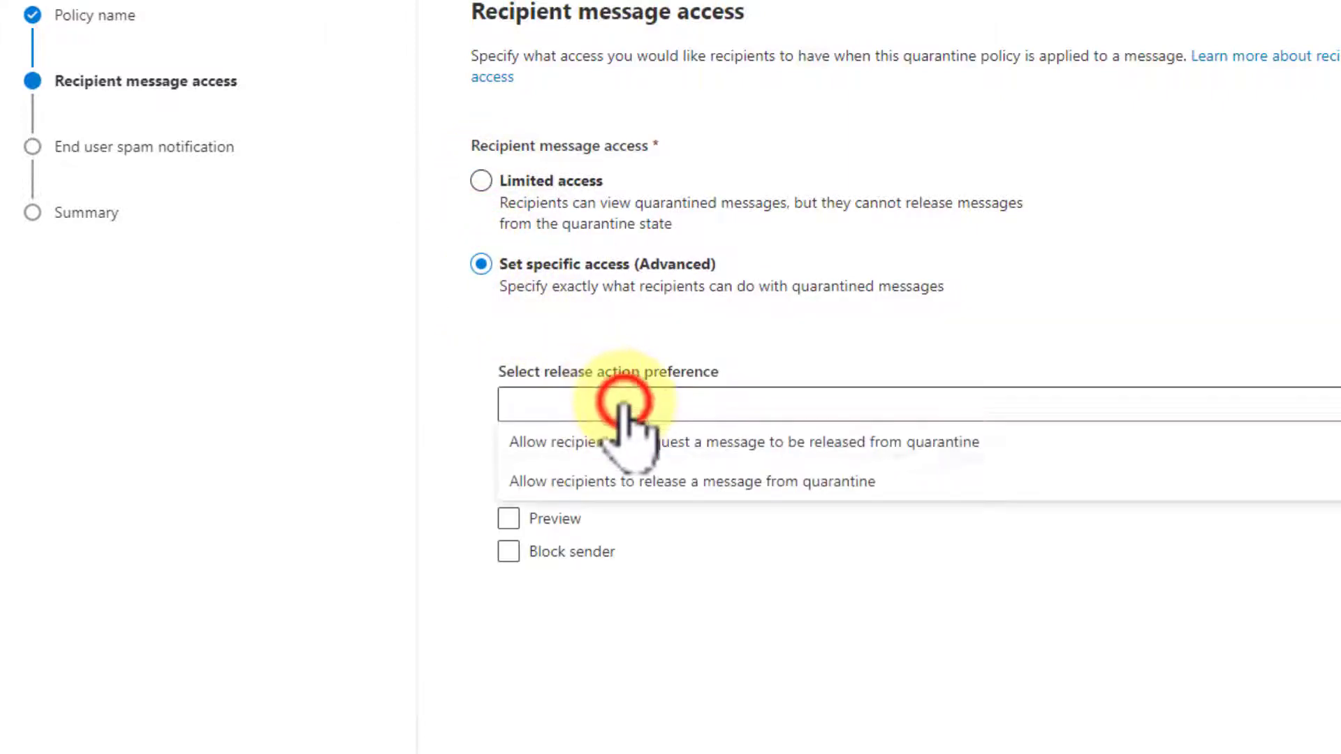
{"action": "left_click", "coordinate": [755, 483]}
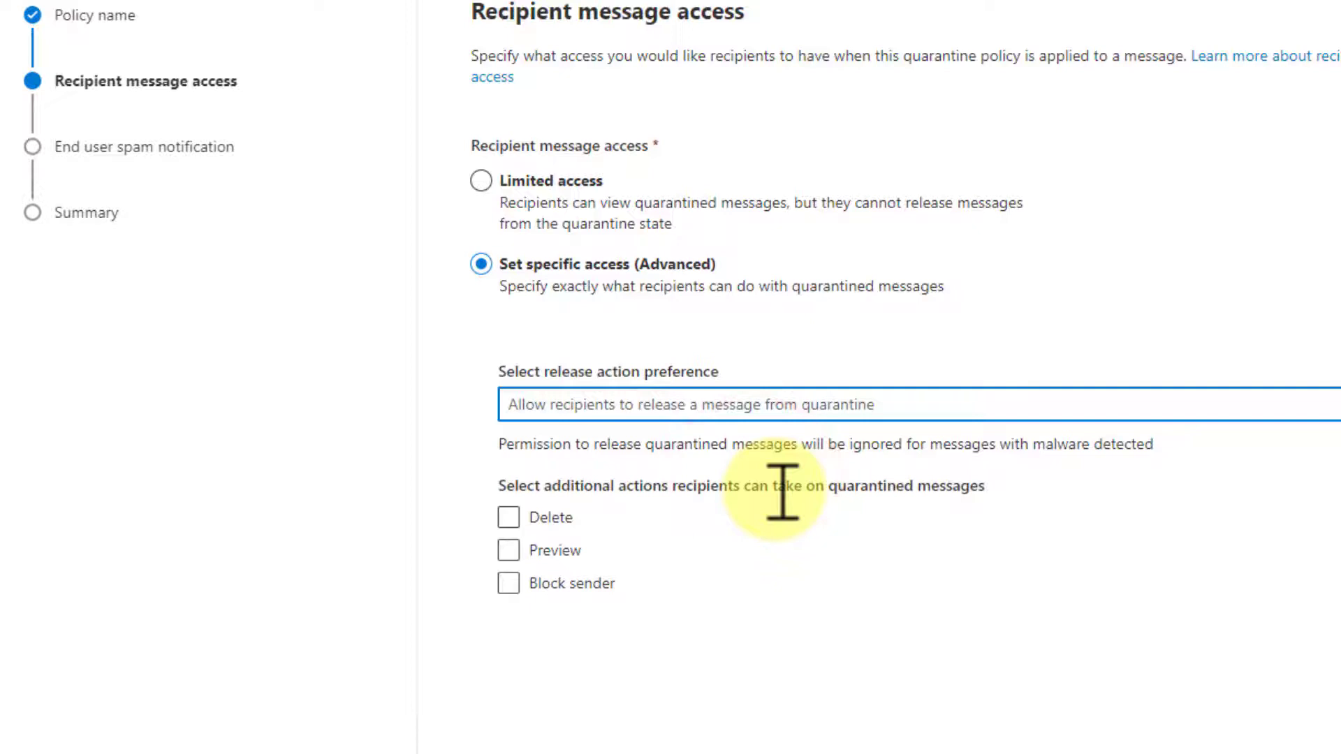
{"action": "left_click", "coordinate": [508, 518]}
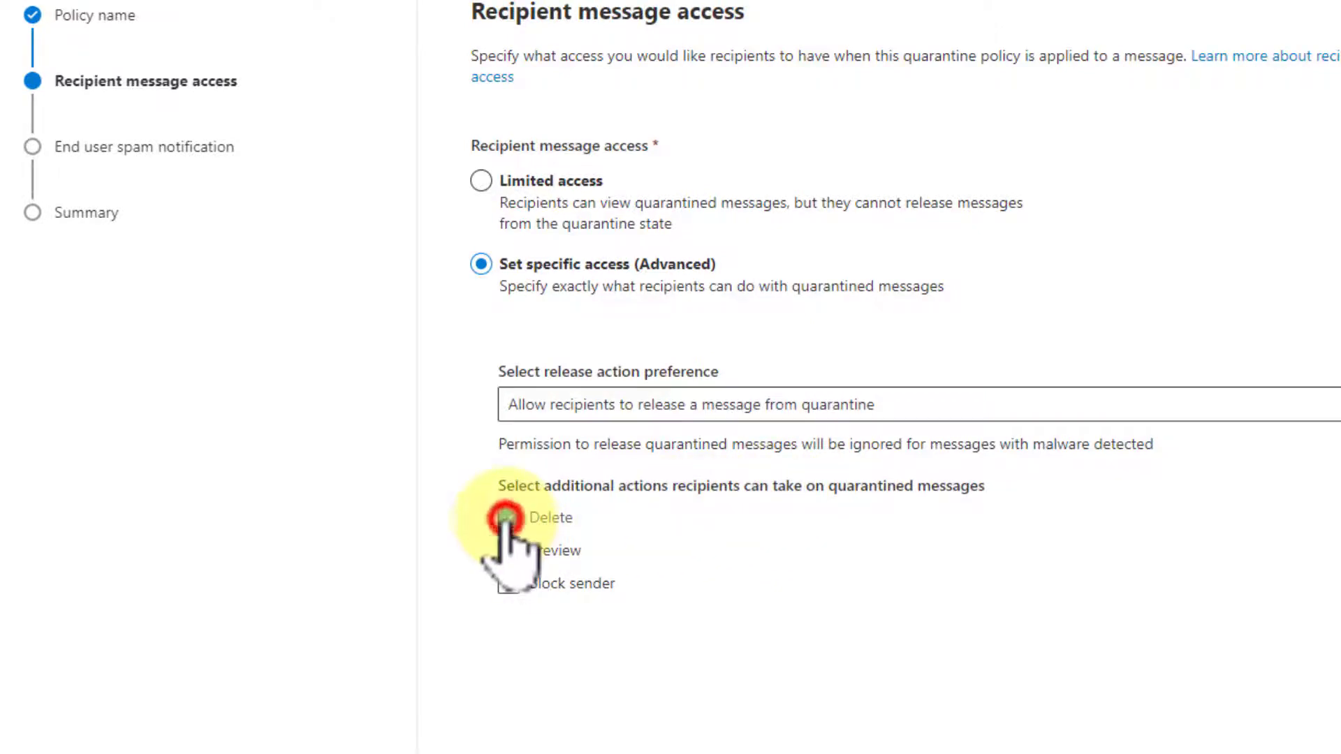
{"action": "left_click", "coordinate": [512, 551]}
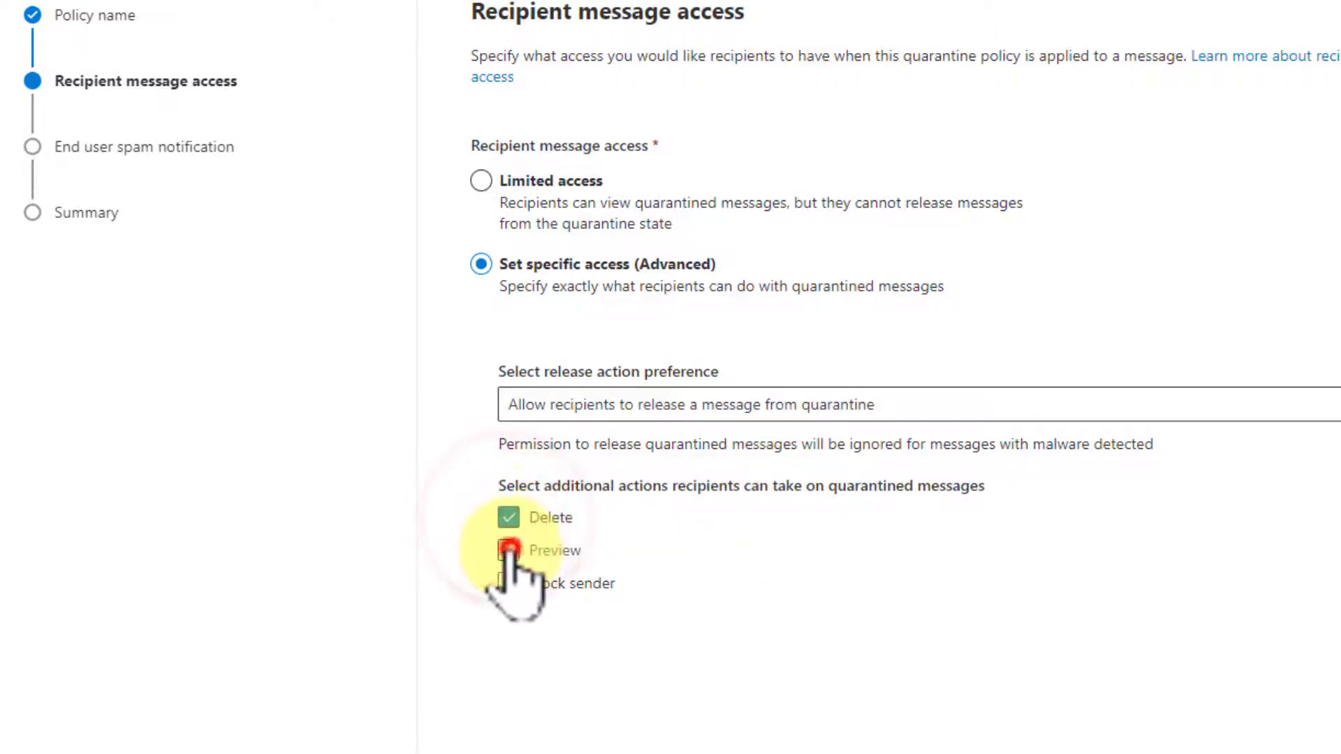
{"action": "left_click", "coordinate": [510, 585]}
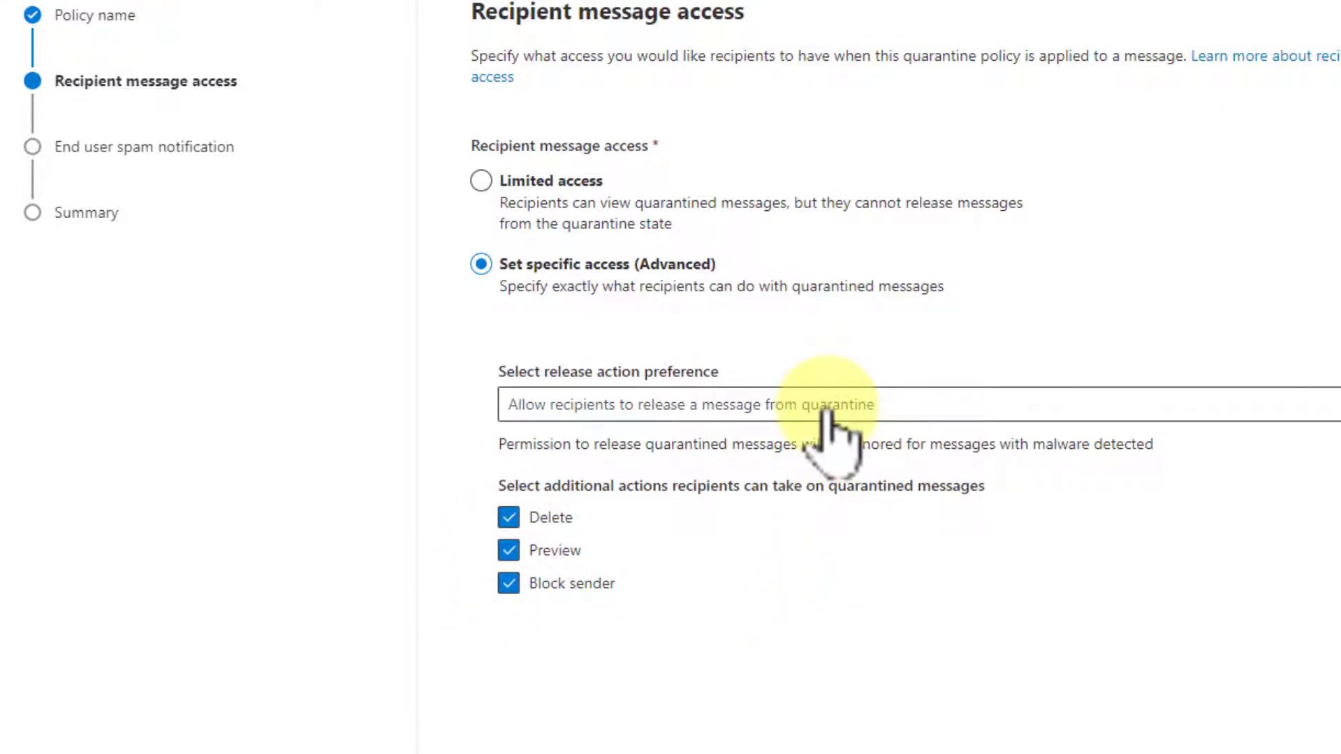
{"action": "left_click", "coordinate": [513, 724]}
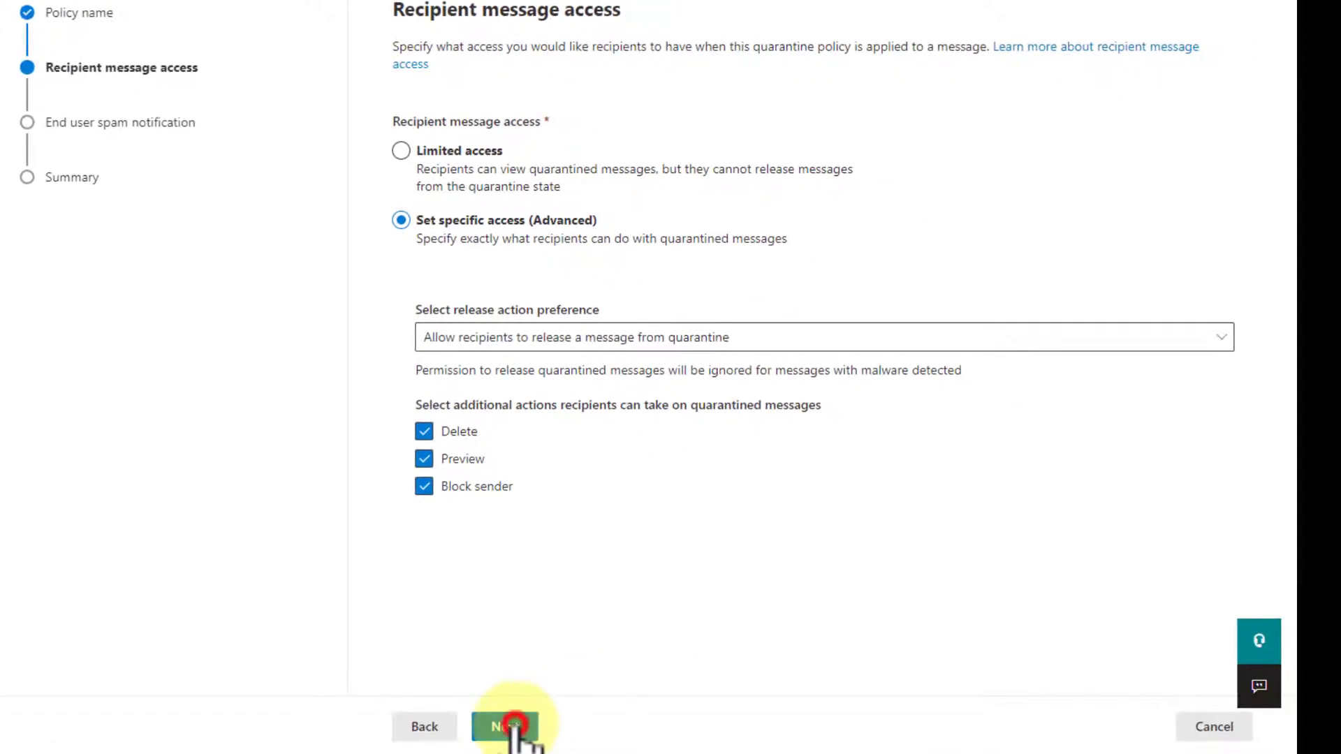
{"action": "left_click", "coordinate": [513, 726]}
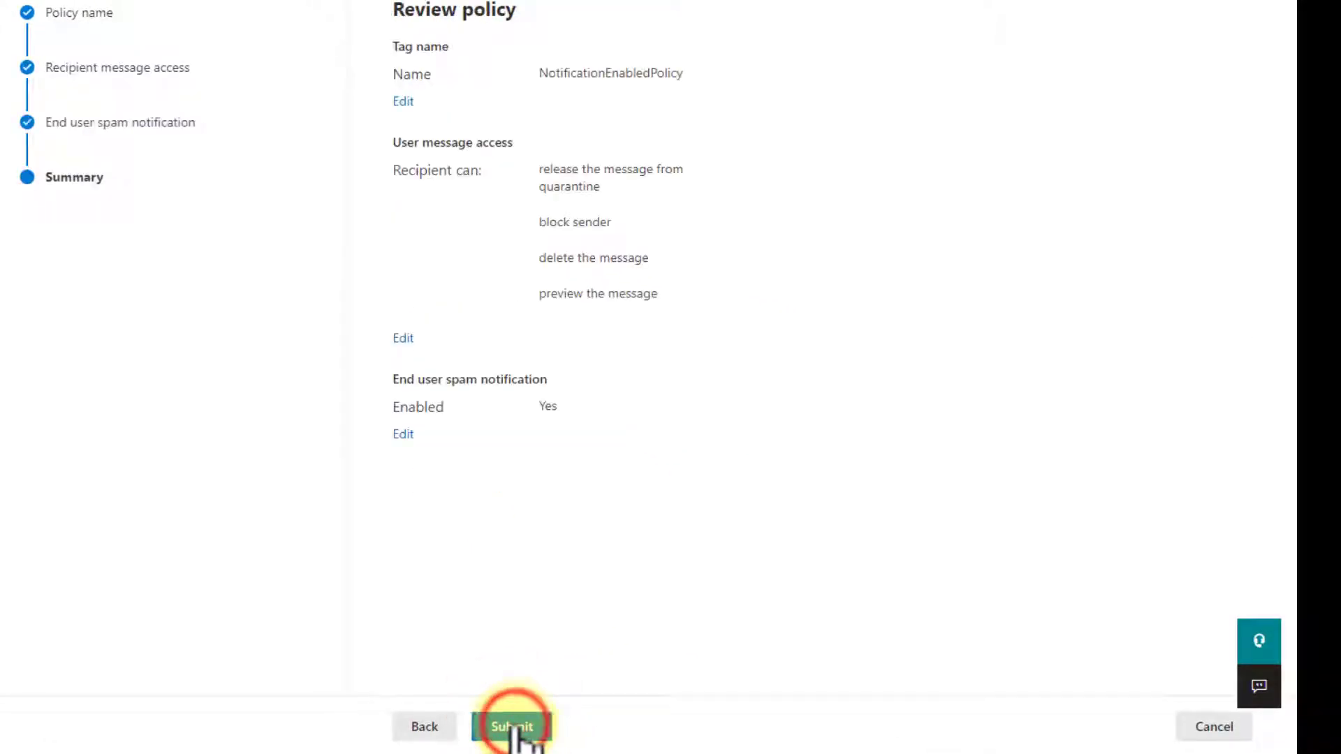
{"action": "left_click", "coordinate": [513, 726]}
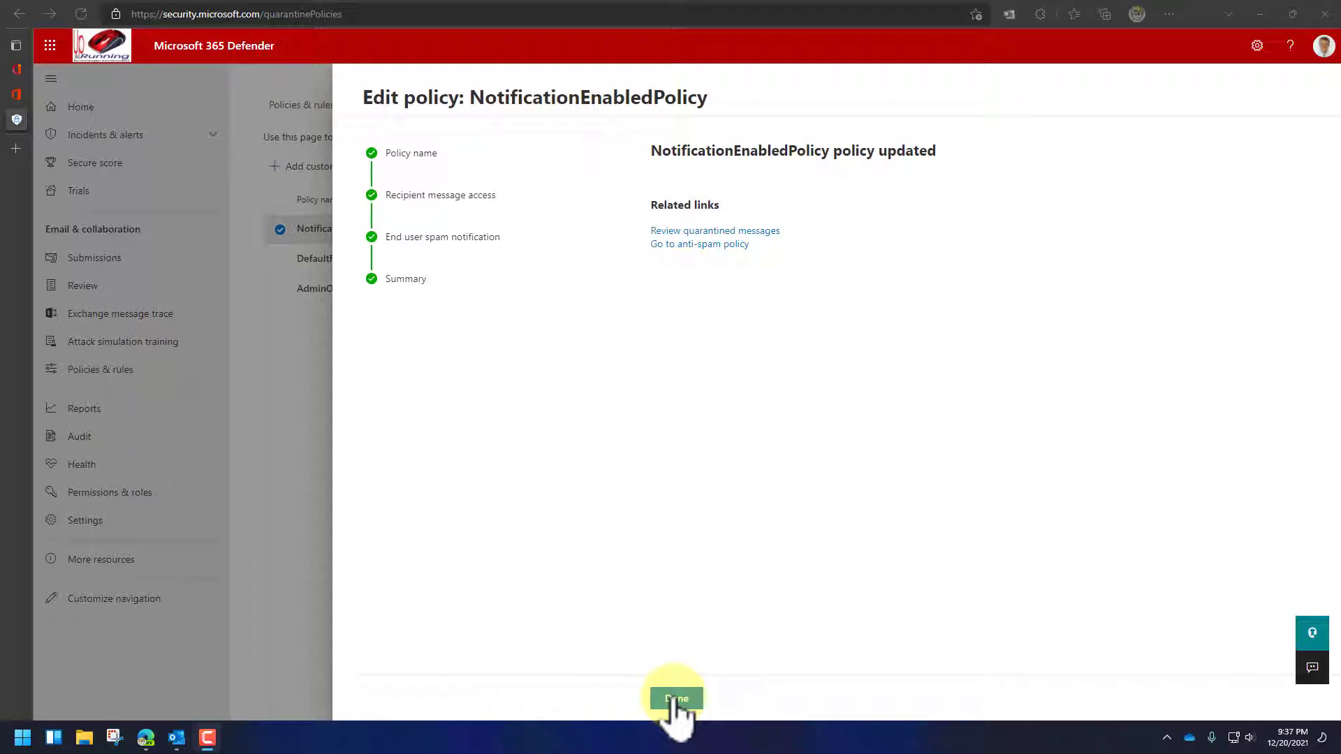
Close the wizard and open the custom AntiPhishing policy's details, scrolled down to its Actions
{"action": "left_click", "coordinate": [675, 698]}
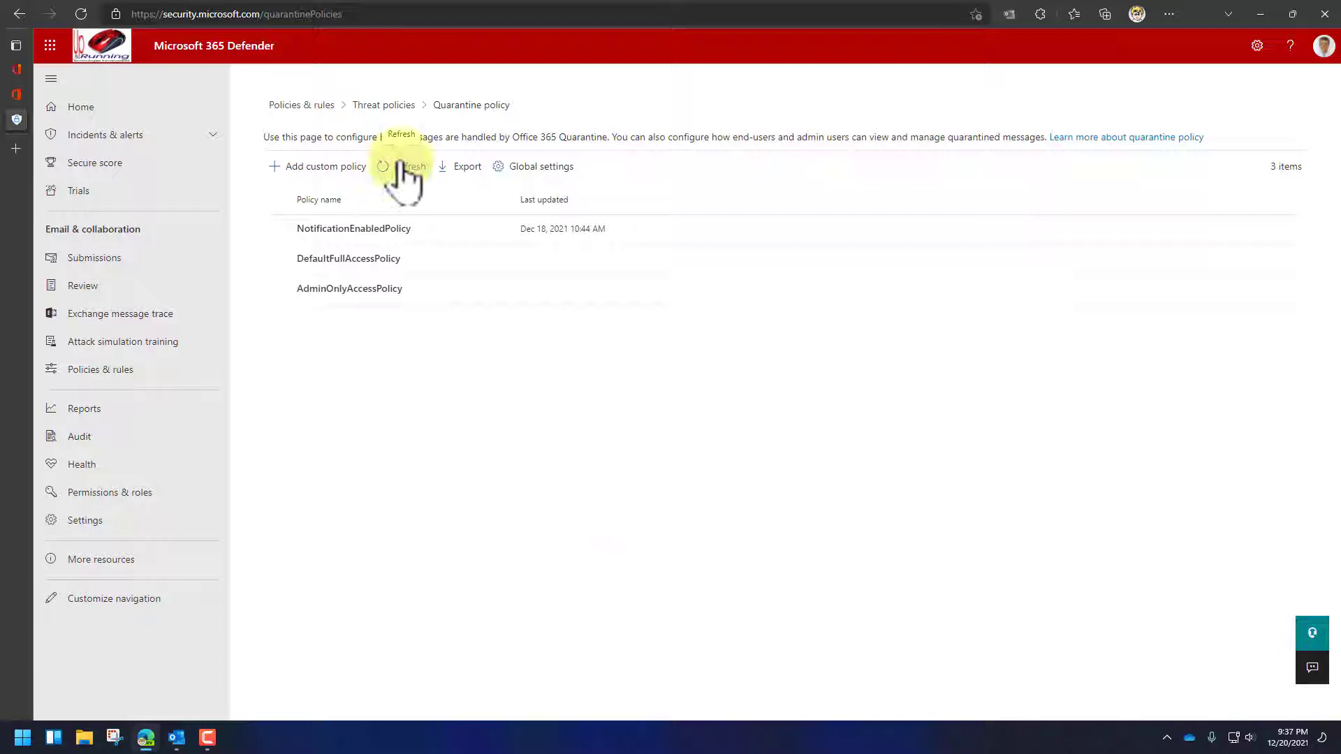
{"action": "left_click", "coordinate": [382, 106]}
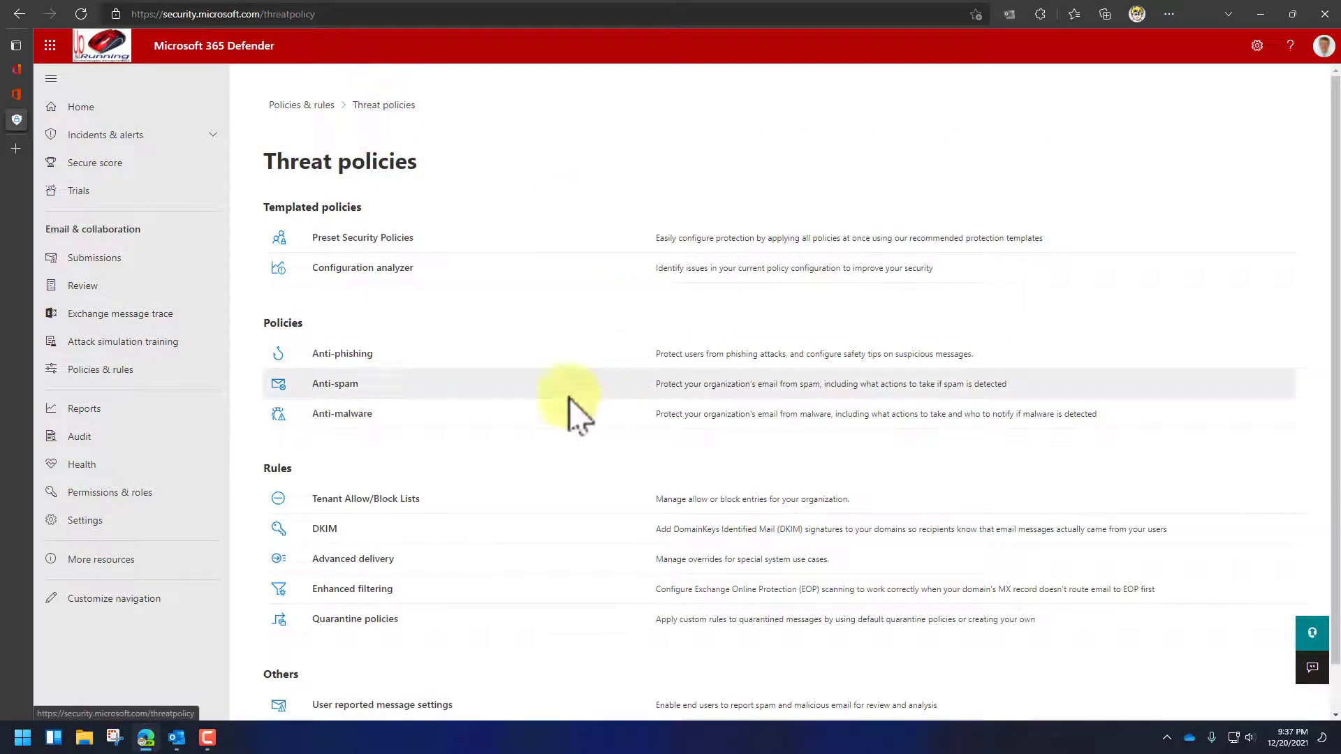
{"action": "left_click", "coordinate": [346, 353]}
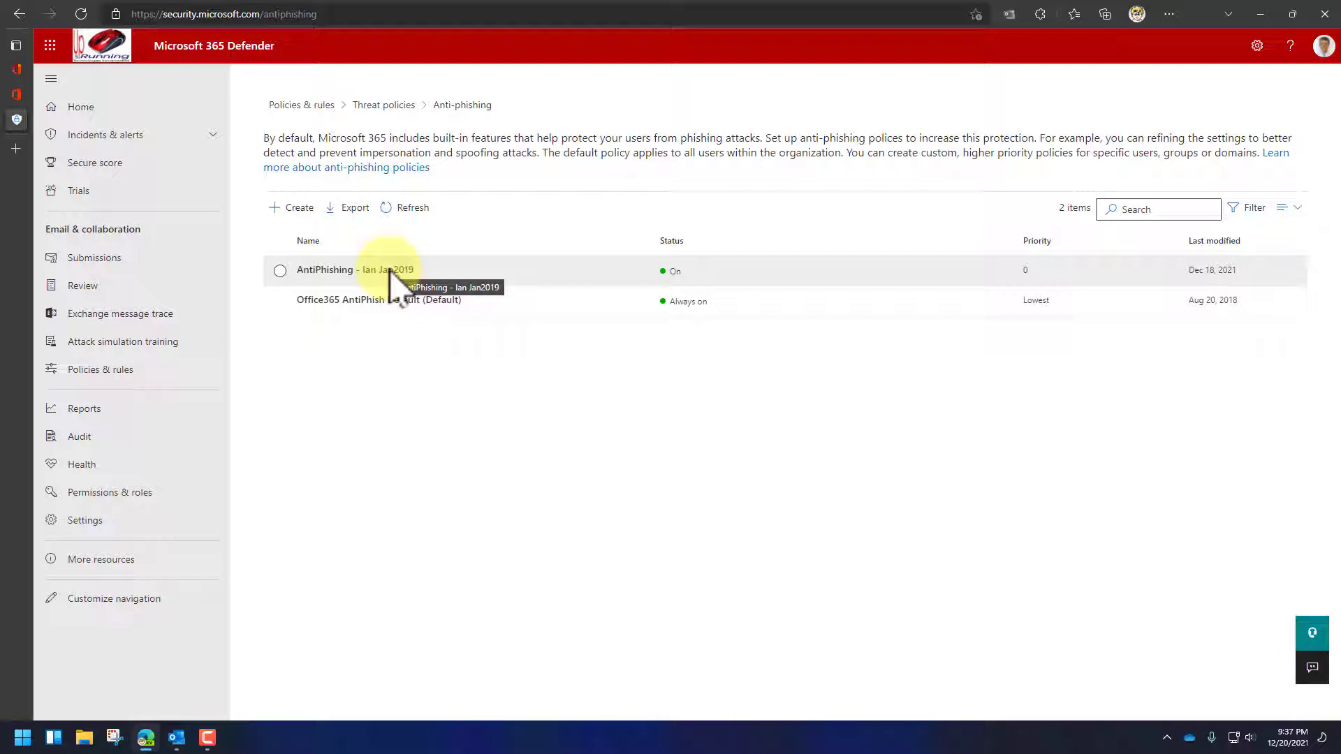
{"action": "left_click", "coordinate": [390, 271]}
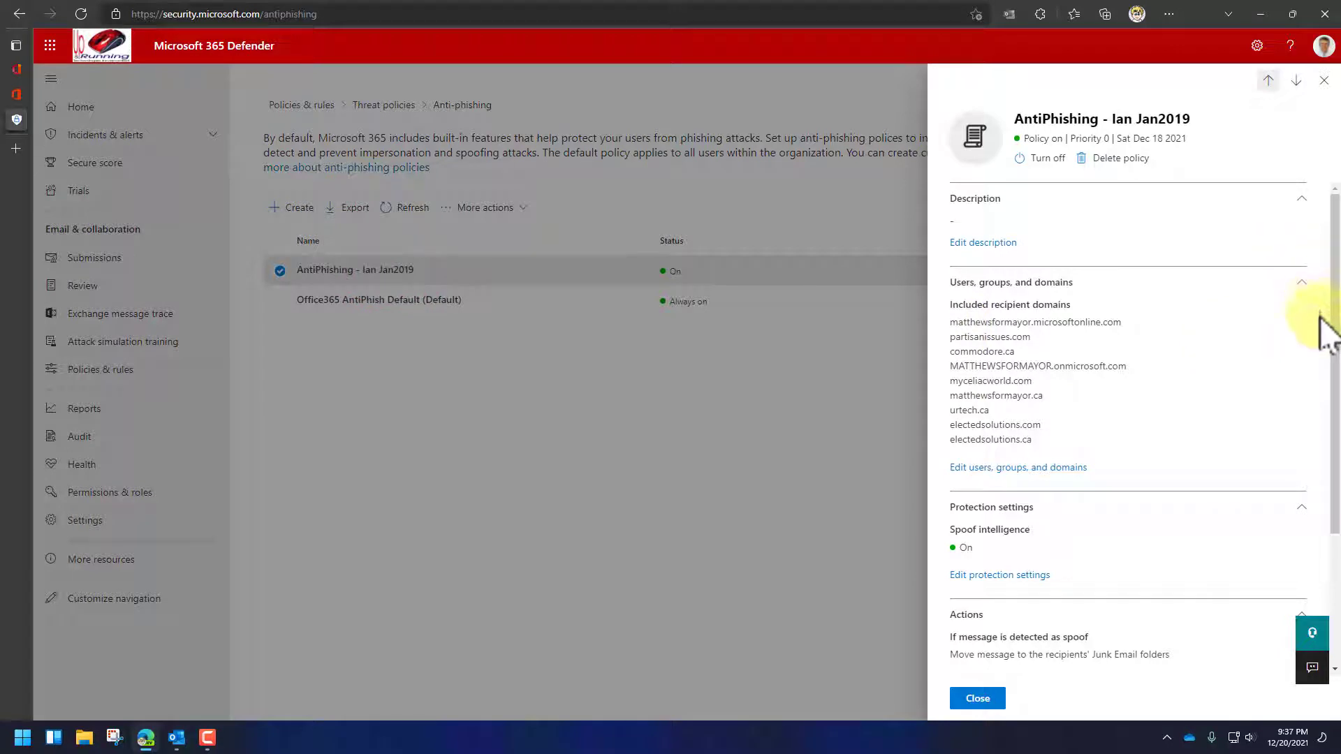
{"action": "left_click_drag", "start_coordinate": [1331, 335], "coordinate": [1336, 405]}
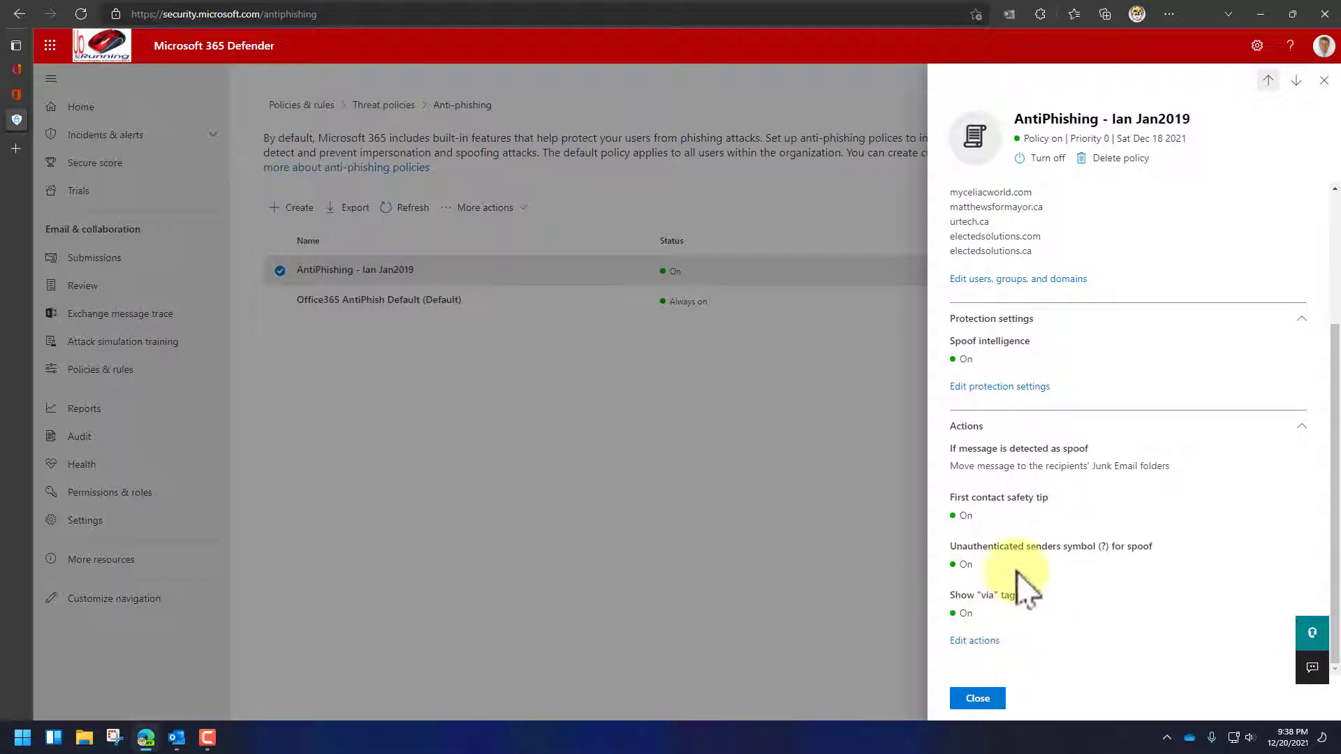
Try quarantining spoofed messages, revert to Junk Email folder, then cancel and close the policy details
{"action": "left_click", "coordinate": [975, 641]}
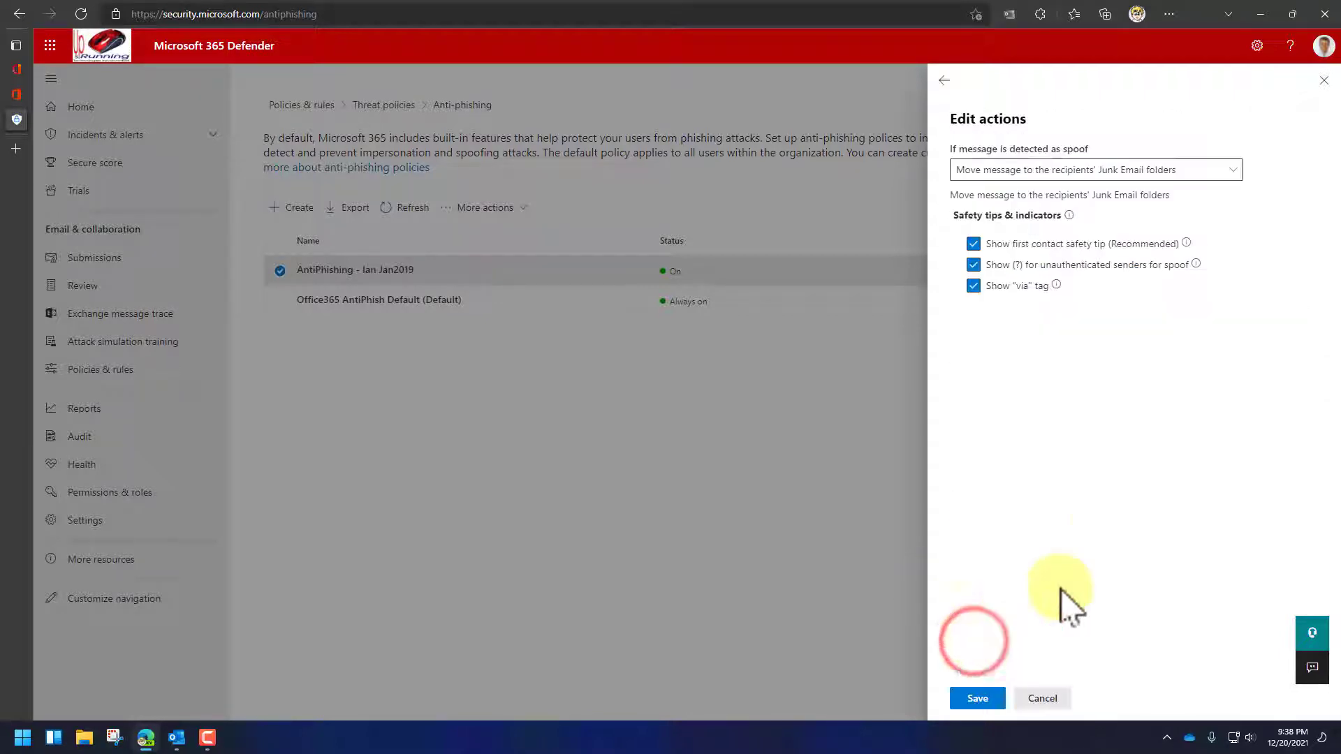
{"action": "left_click", "coordinate": [1233, 171]}
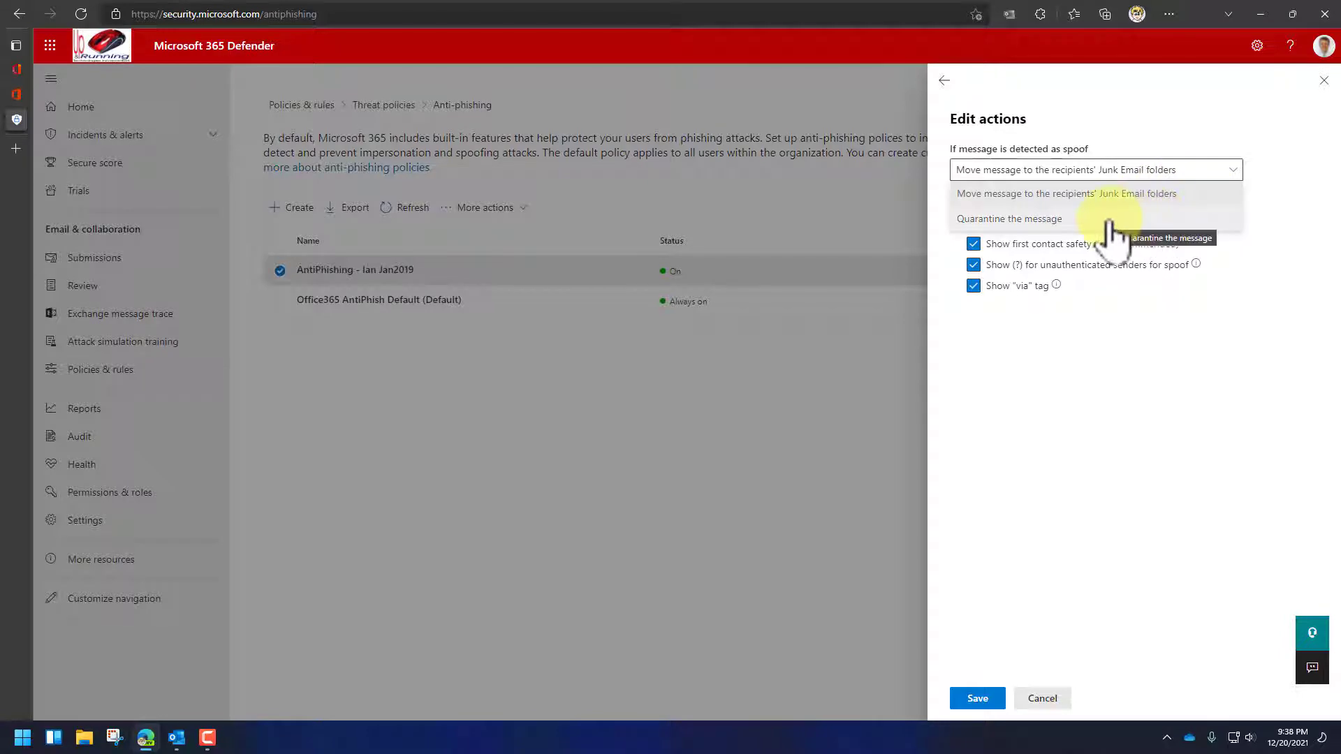
{"action": "left_click", "coordinate": [1108, 220]}
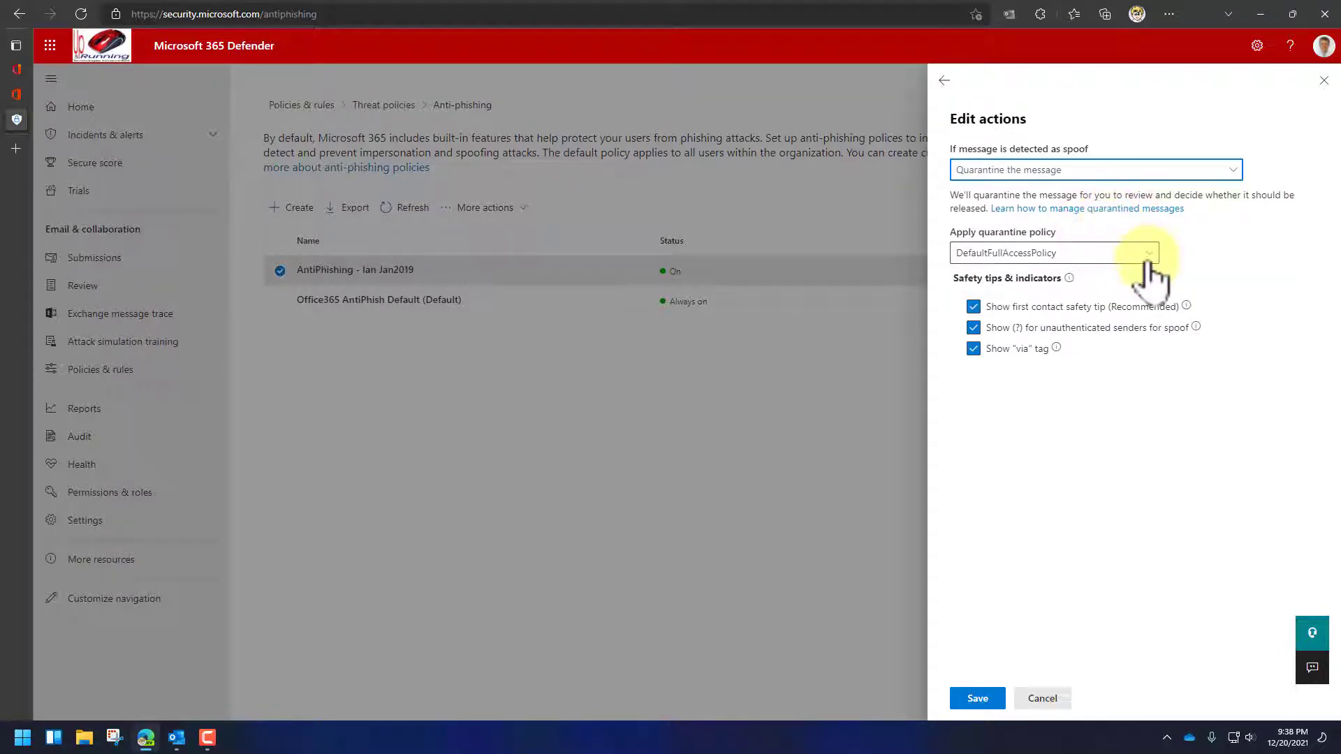
{"action": "left_click", "coordinate": [1148, 248]}
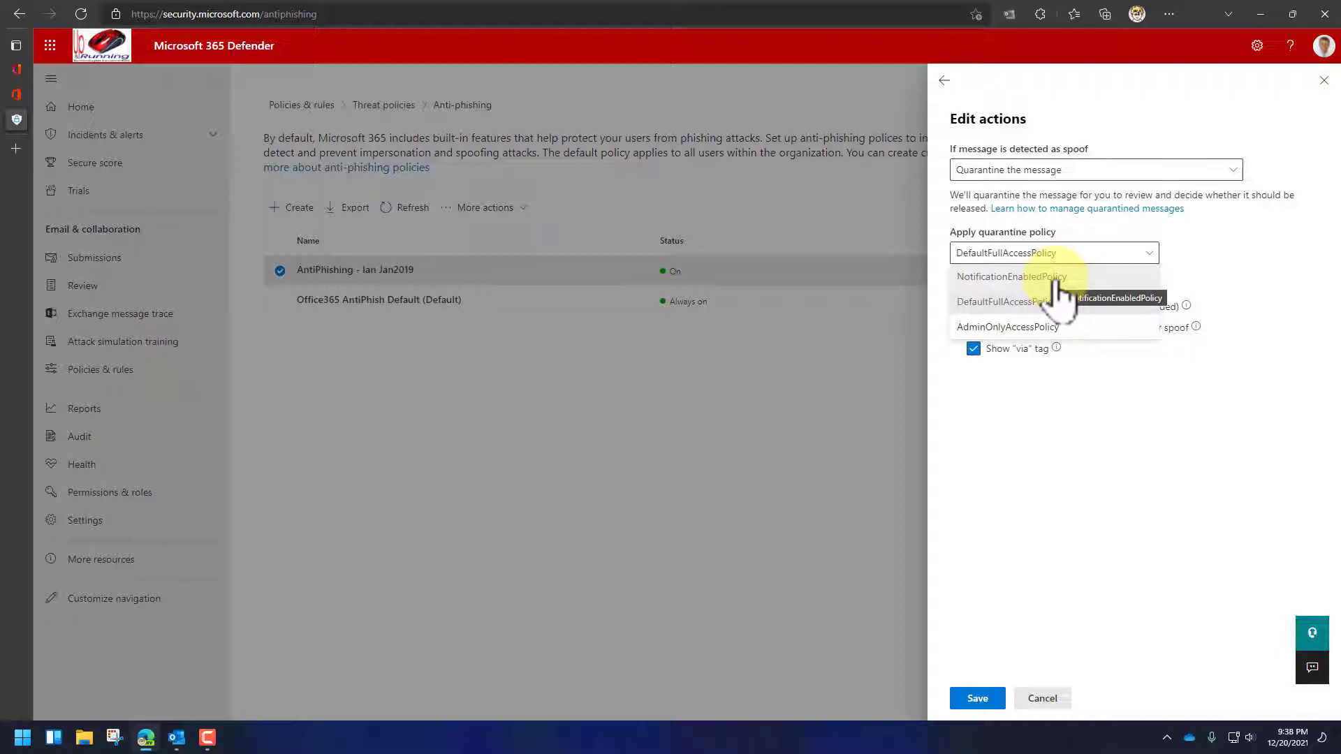
{"action": "left_click", "coordinate": [1229, 262]}
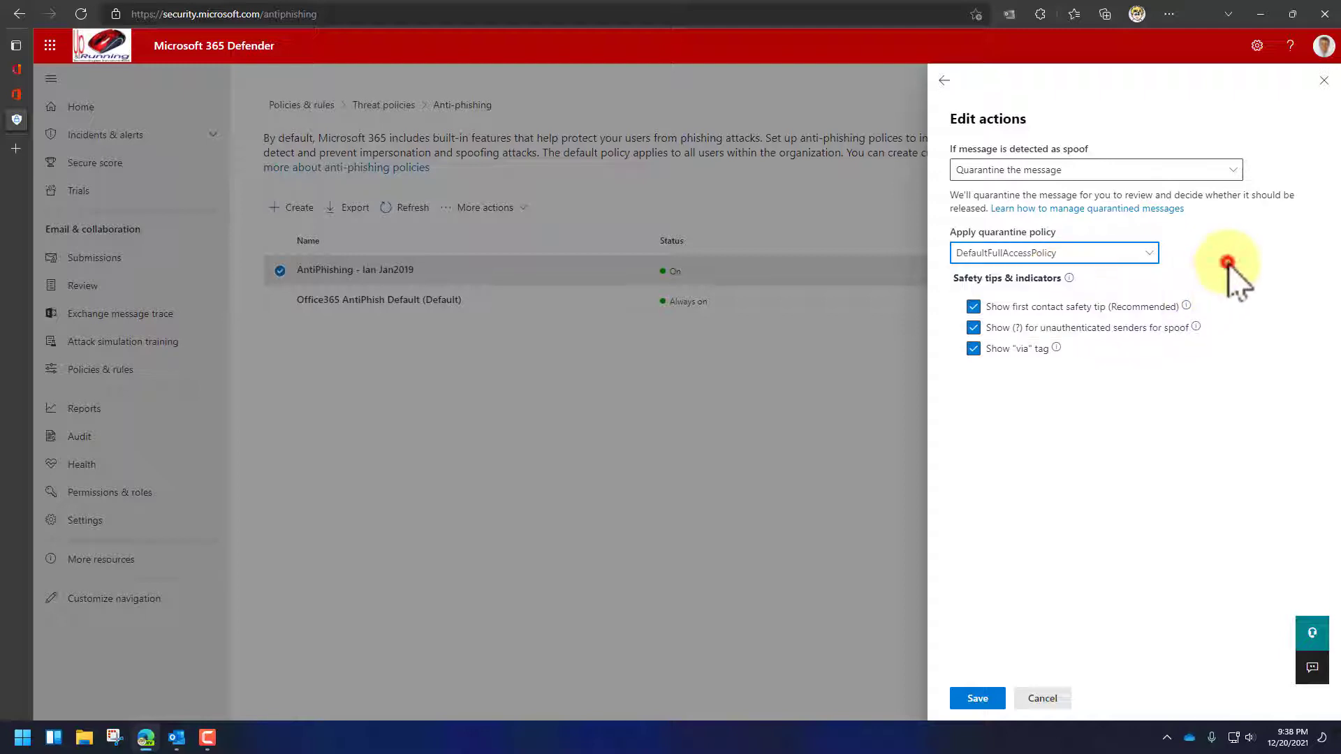
{"action": "left_click", "coordinate": [1167, 171]}
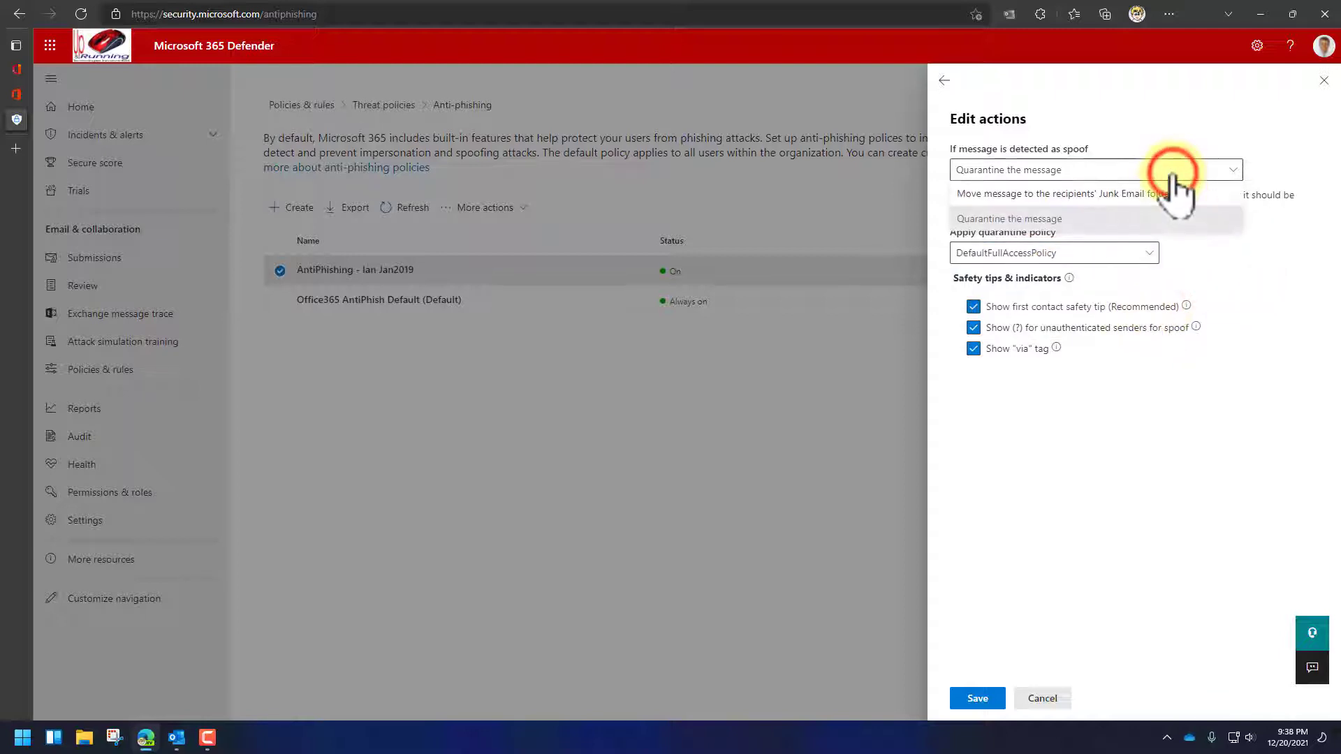
{"action": "left_click", "coordinate": [1168, 191]}
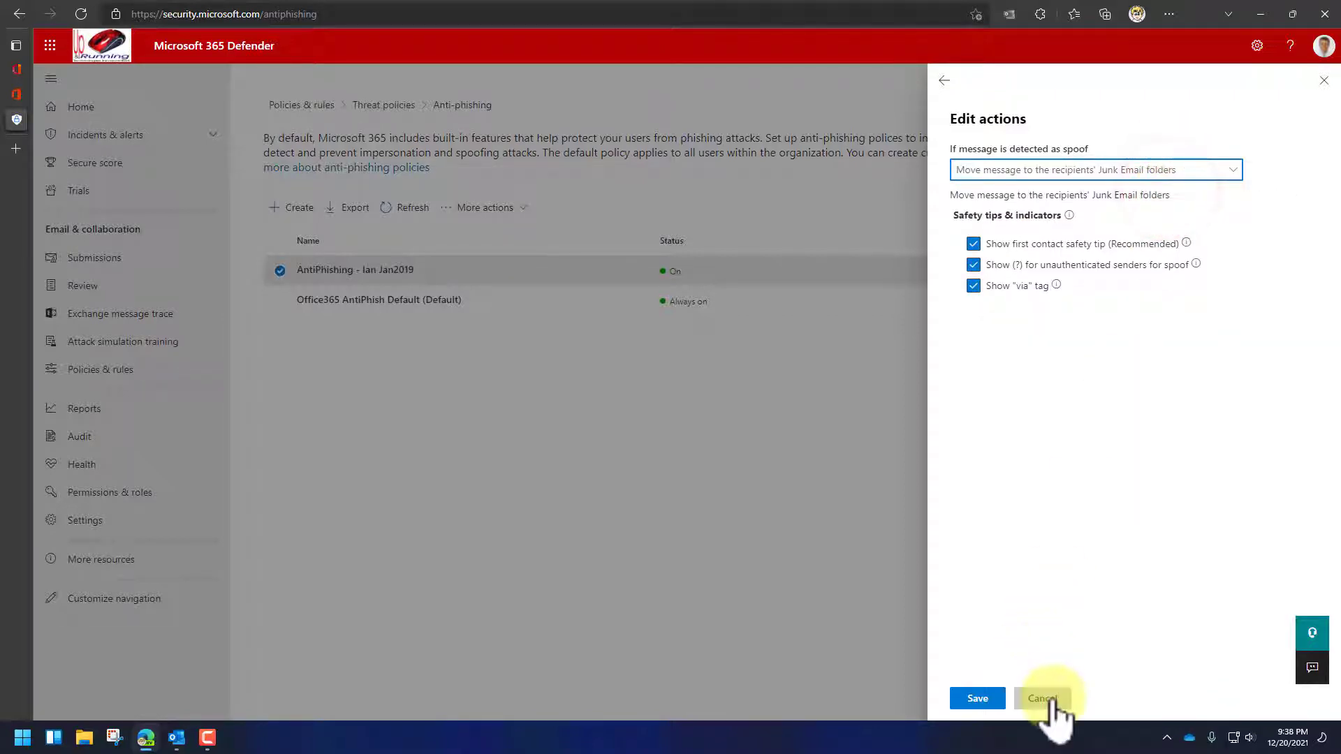
{"action": "left_click", "coordinate": [1051, 700]}
{"action": "left_click", "coordinate": [985, 696]}
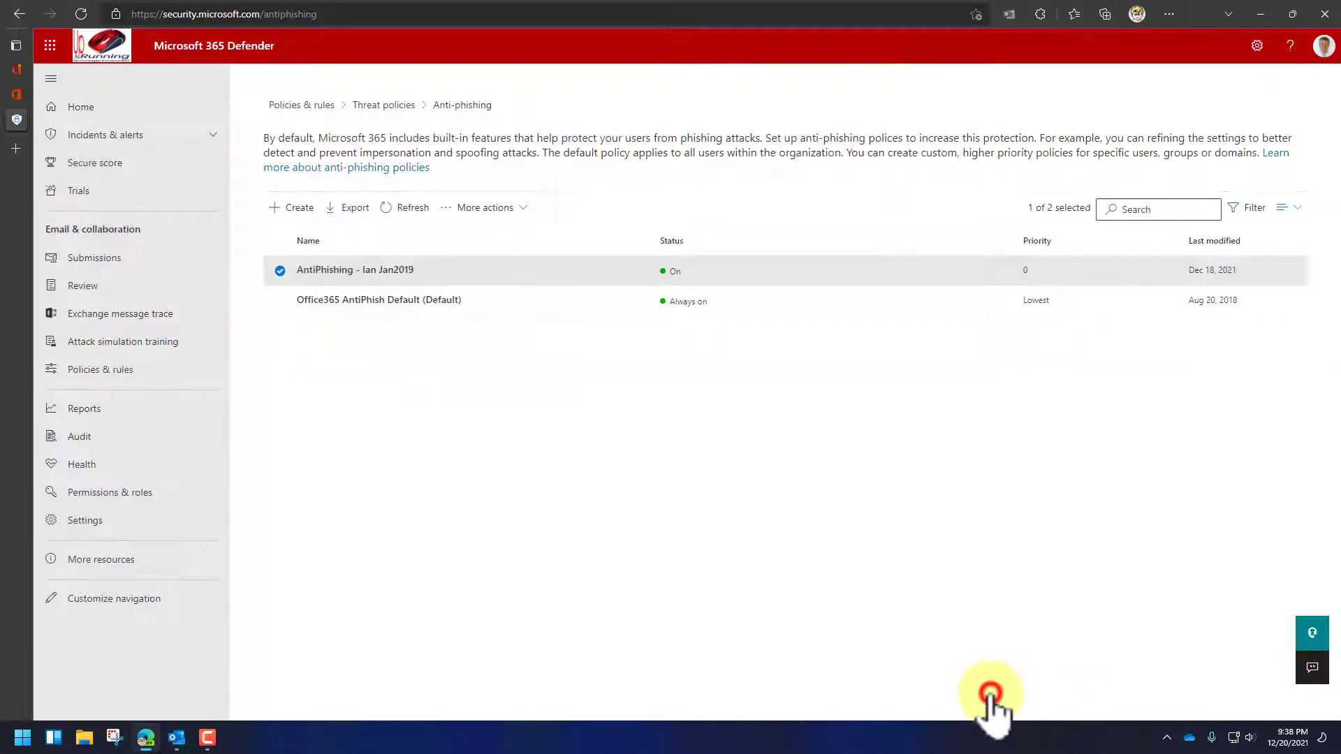
Open the All URTech related domains anti-spam policy and edit its actions, highlighting the 30-day retention
{"action": "left_click", "coordinate": [391, 105]}
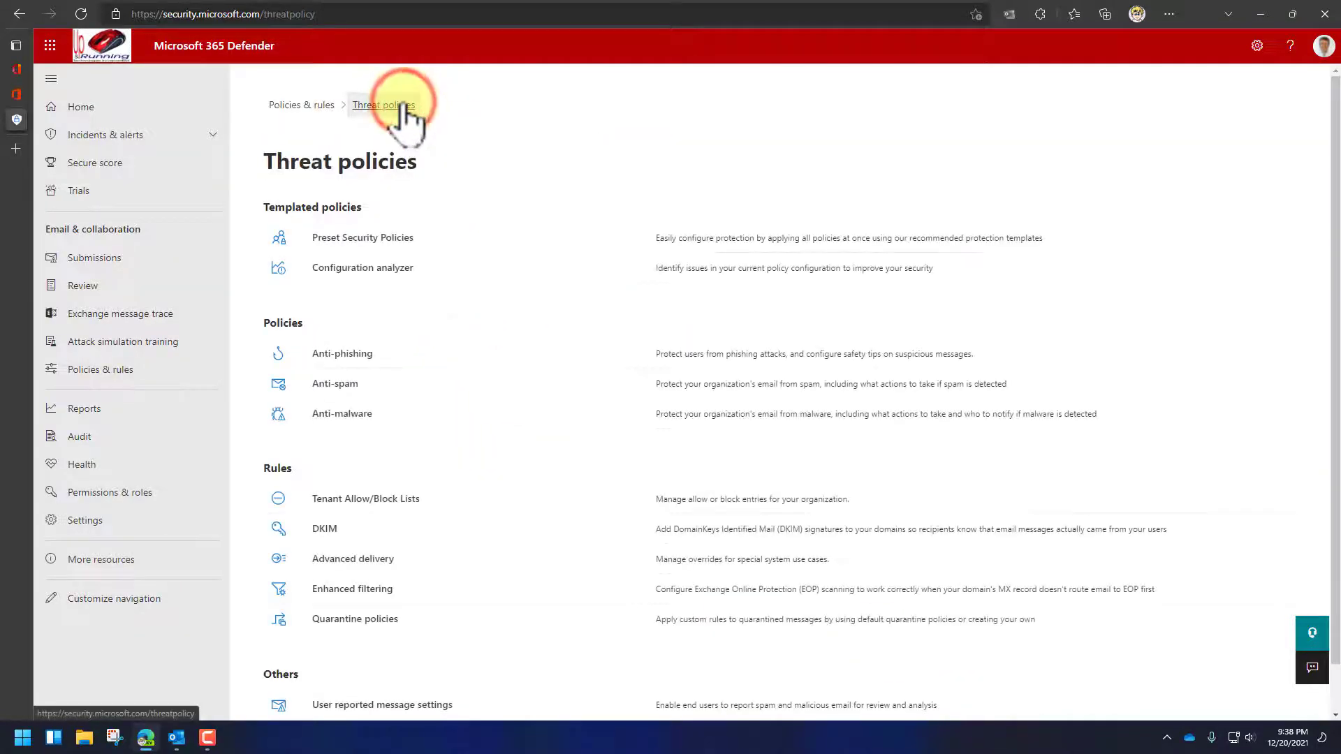
{"action": "left_click", "coordinate": [342, 384]}
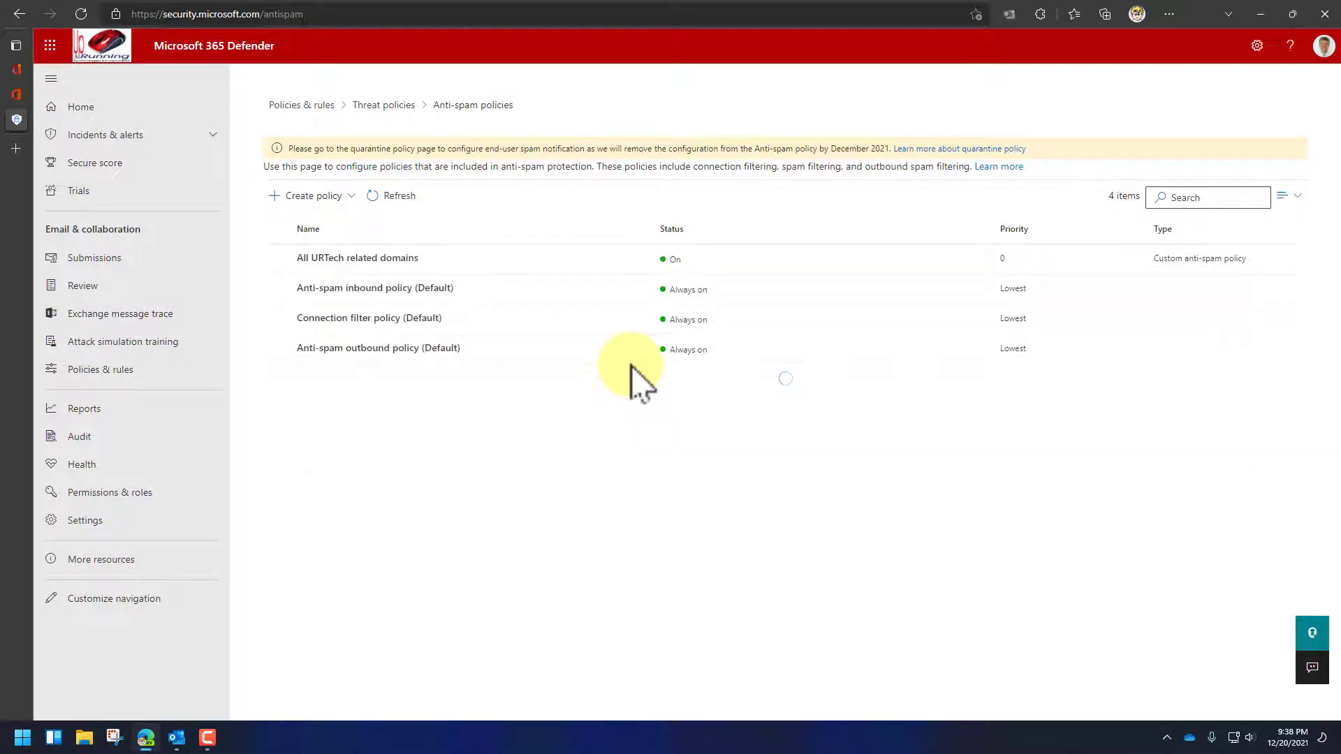
{"action": "left_click", "coordinate": [466, 252]}
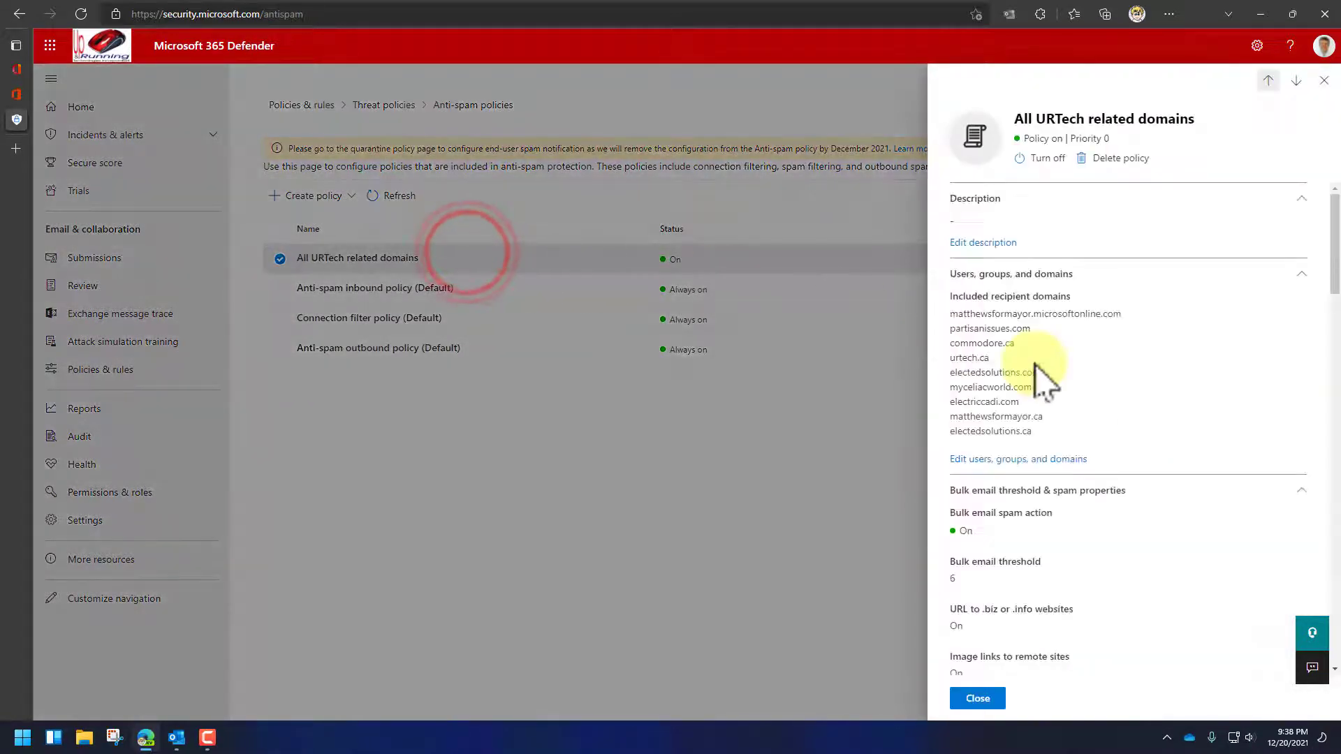
{"action": "scroll", "coordinate": [1178, 468], "scroll_direction": "down", "scroll_amount": 15}
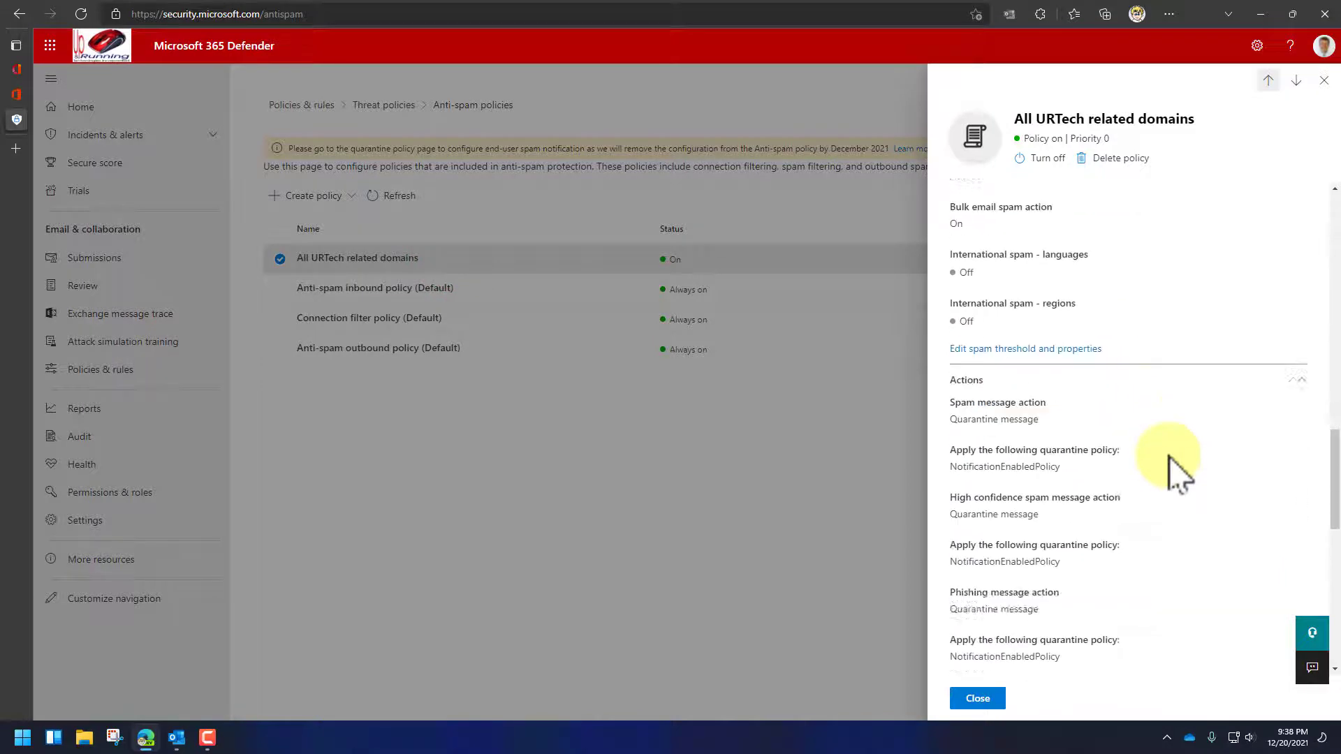
{"action": "left_click", "coordinate": [977, 535]}
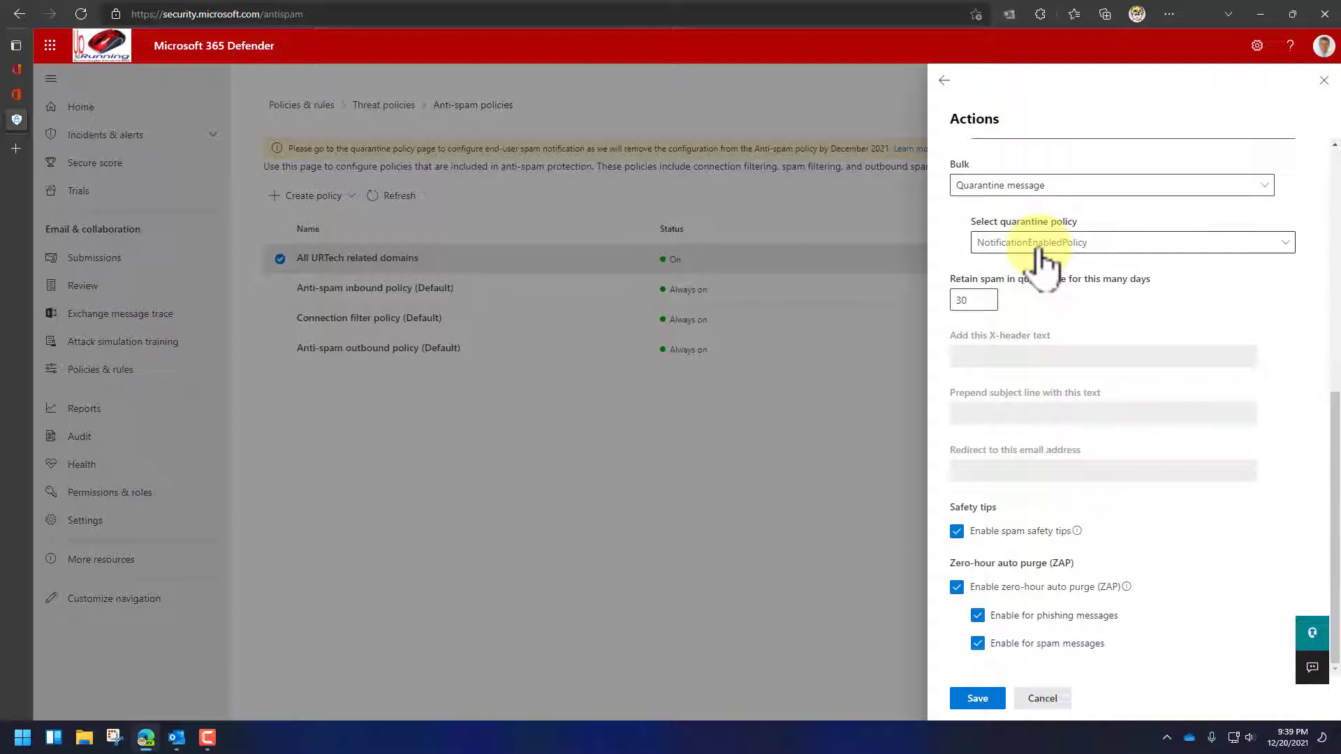
{"action": "double_click", "coordinate": [980, 300]}
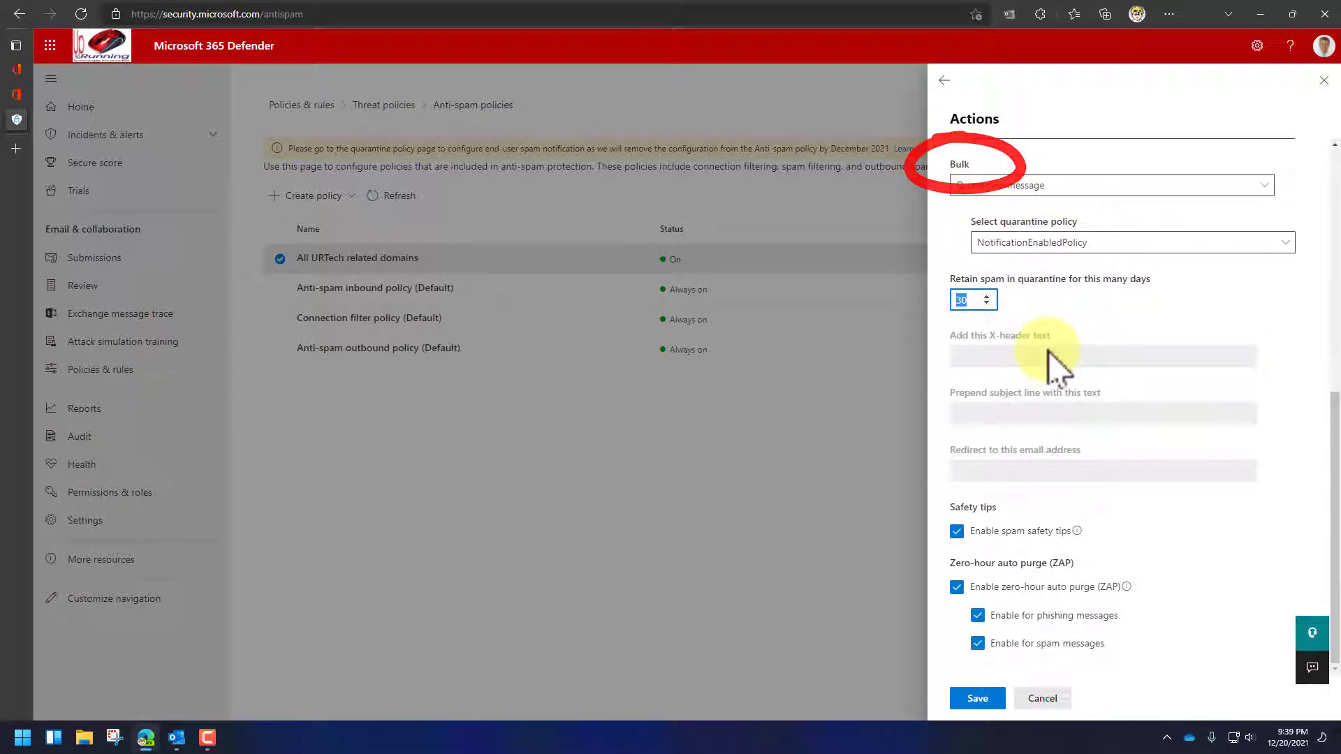
{"action": "scroll", "coordinate": [1096, 381], "scroll_direction": "up", "scroll_amount": 2}
{"action": "scroll", "coordinate": [1100, 381], "scroll_direction": "up", "scroll_amount": 5}
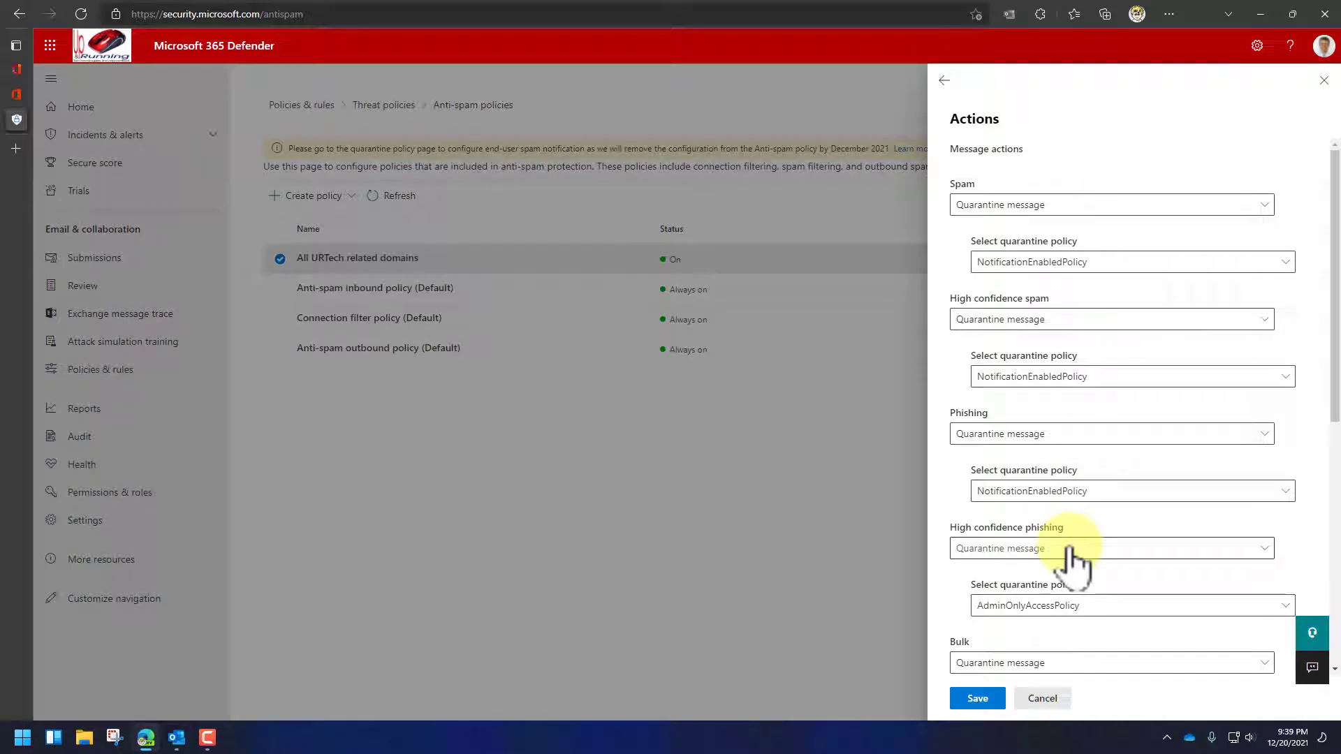
Switch to the Secure by Default Outlook email and read its organizational impact section
{"action": "key", "text": "alt+Tab"}
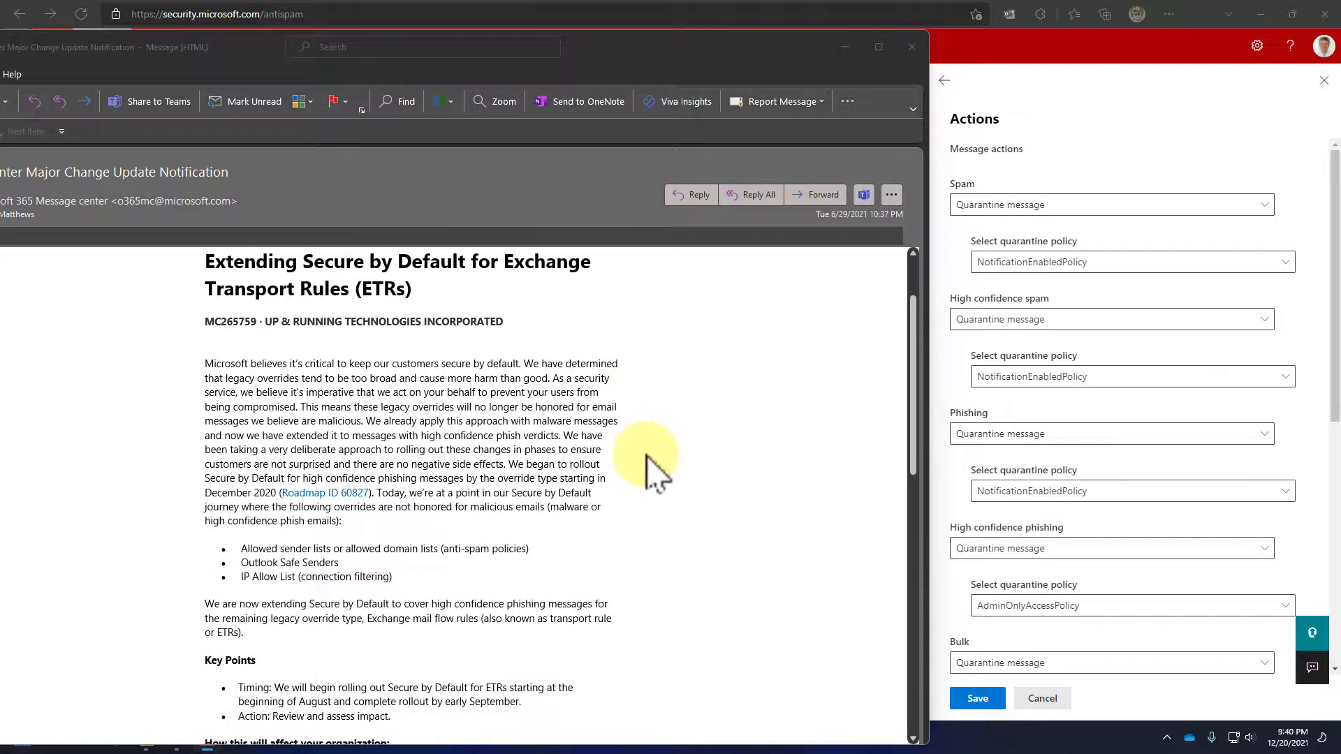
{"action": "scroll", "coordinate": [647, 457], "scroll_direction": "down", "scroll_amount": 7}
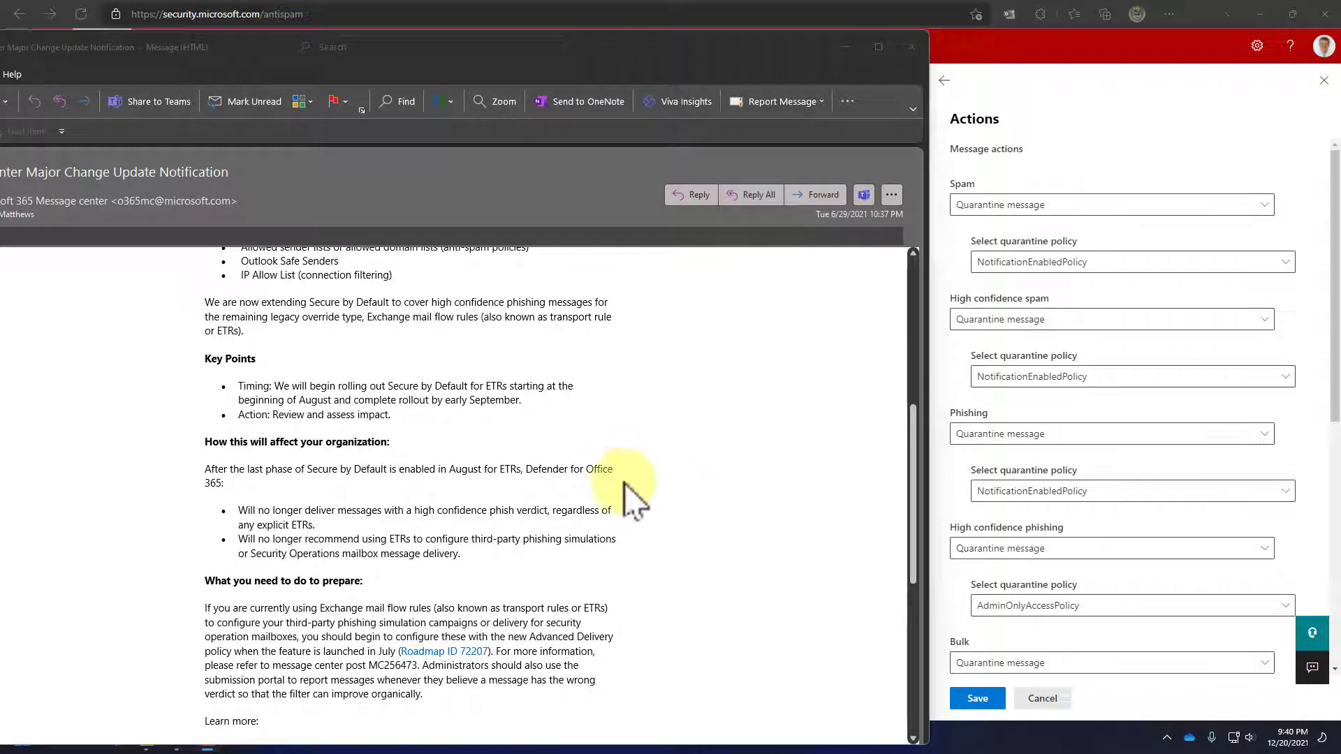
{"action": "scroll", "coordinate": [615, 531], "scroll_direction": "up", "scroll_amount": 2}
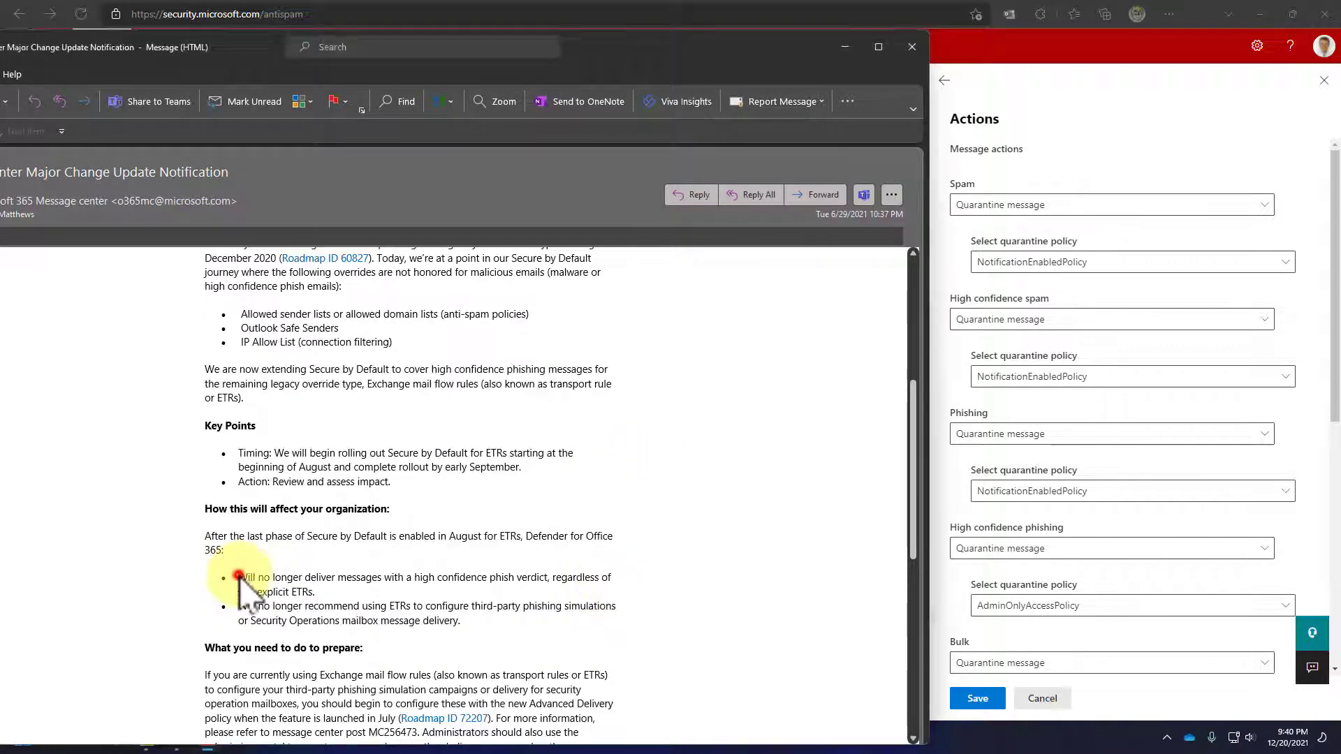
{"action": "left_click_drag", "start_coordinate": [238, 576], "coordinate": [447, 622]}
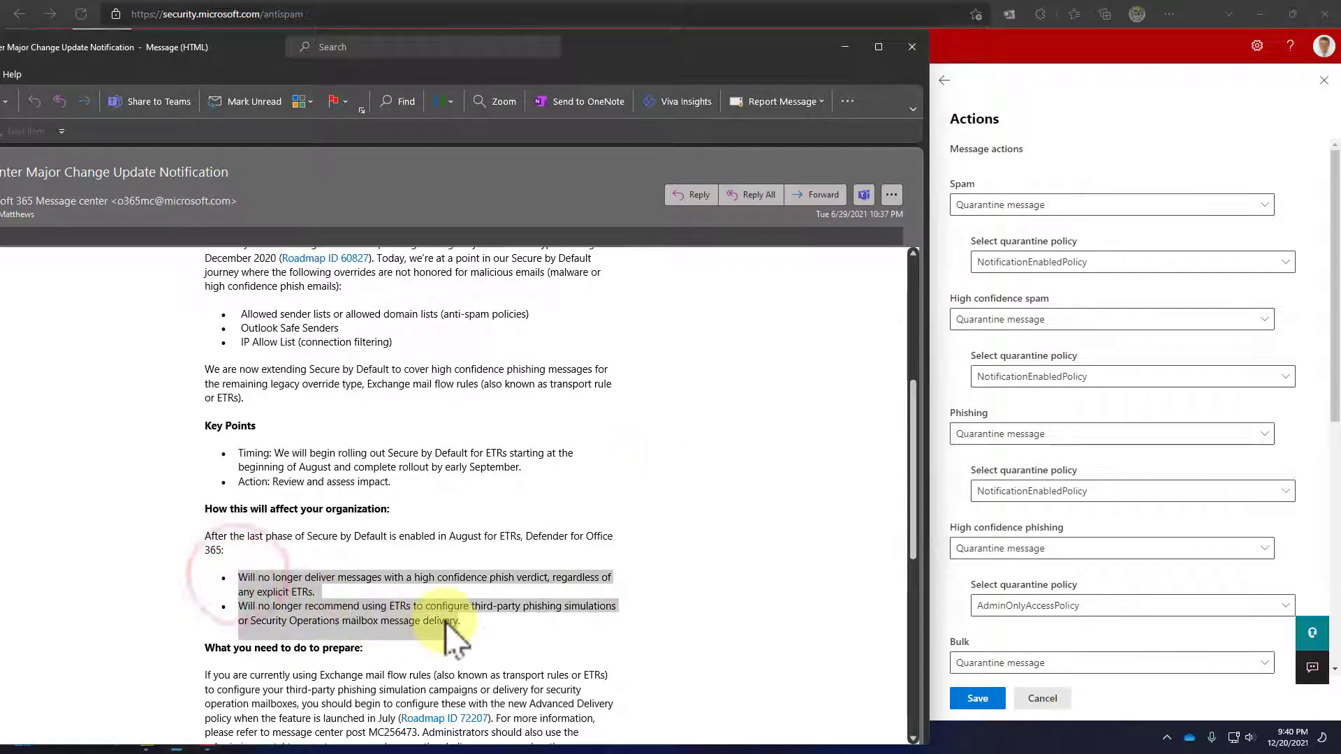
{"action": "left_click", "coordinate": [548, 597]}
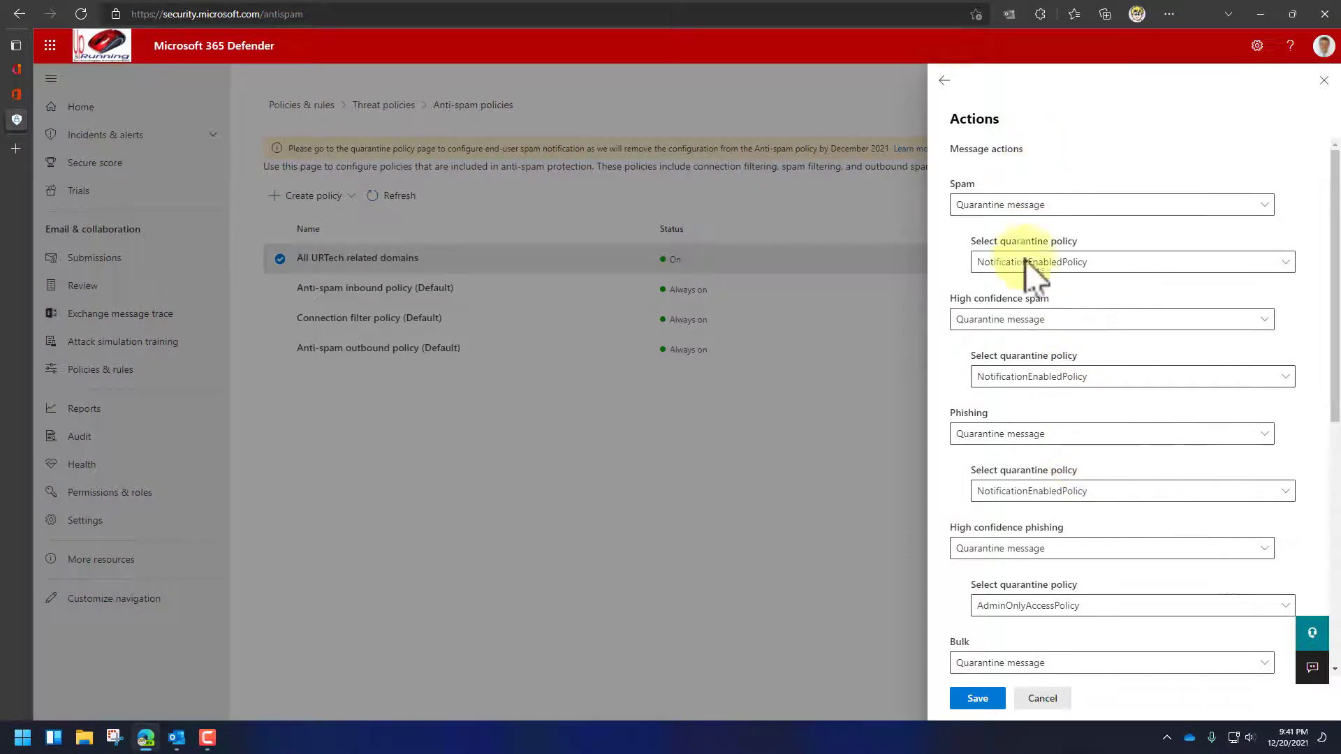
Discard the anti-spam action edits and open the Default anti-malware policy's details
{"action": "scroll", "coordinate": [1032, 489], "scroll_direction": "down", "scroll_amount": 2}
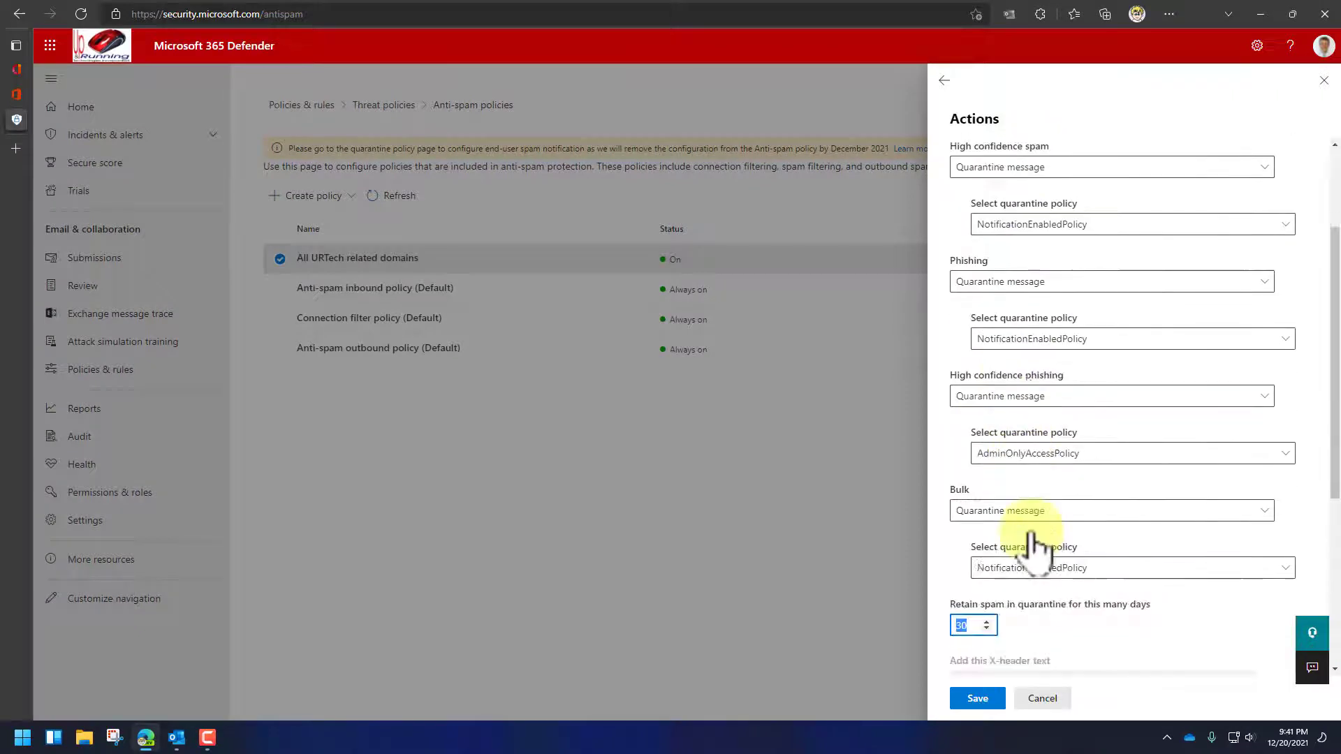
{"action": "scroll", "coordinate": [1061, 601], "scroll_direction": "down", "scroll_amount": 3}
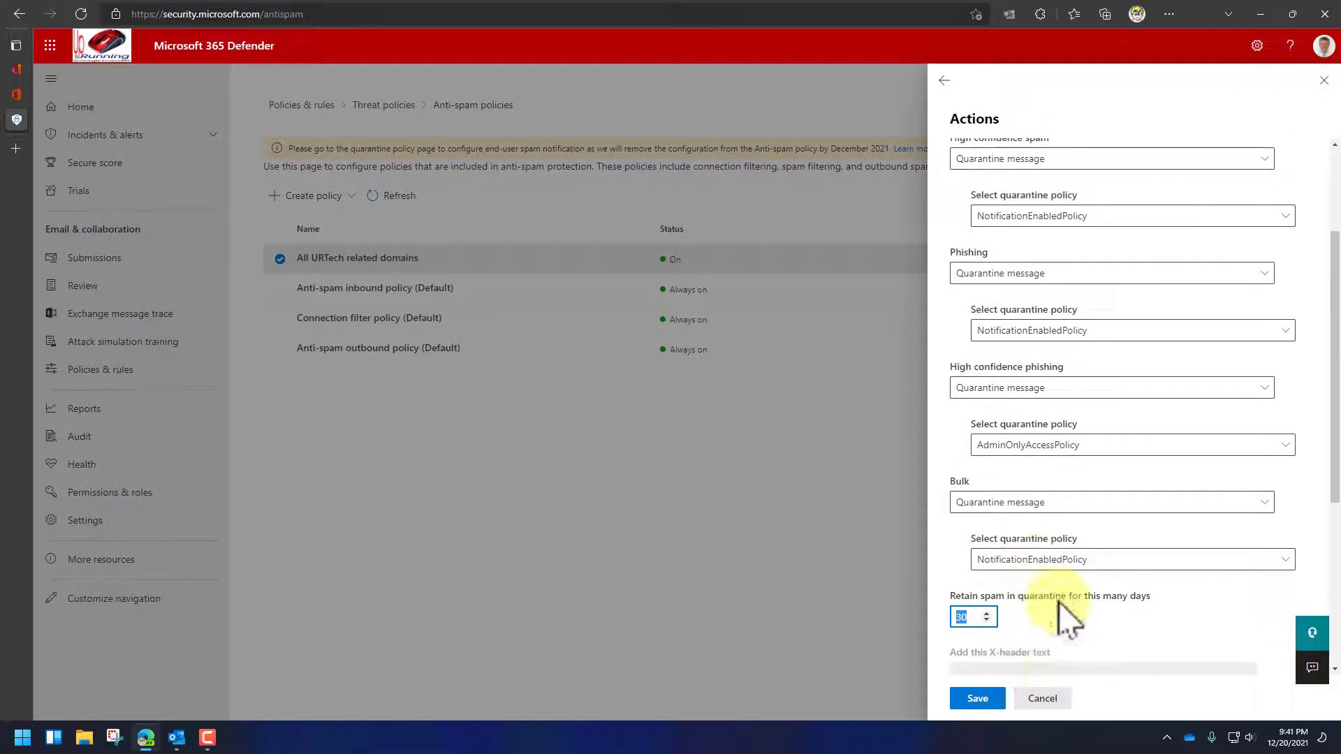
{"action": "left_click", "coordinate": [1042, 698]}
{"action": "left_click", "coordinate": [993, 697]}
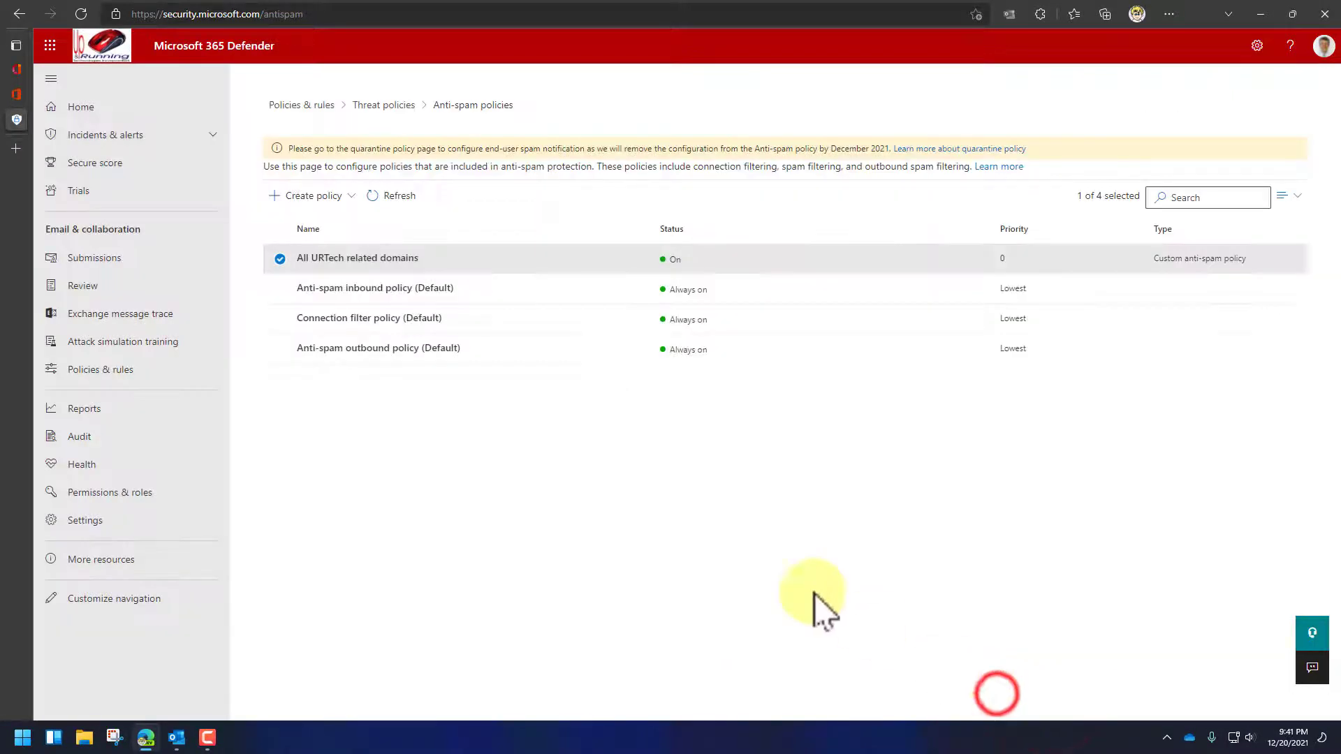
{"action": "left_click", "coordinate": [377, 105]}
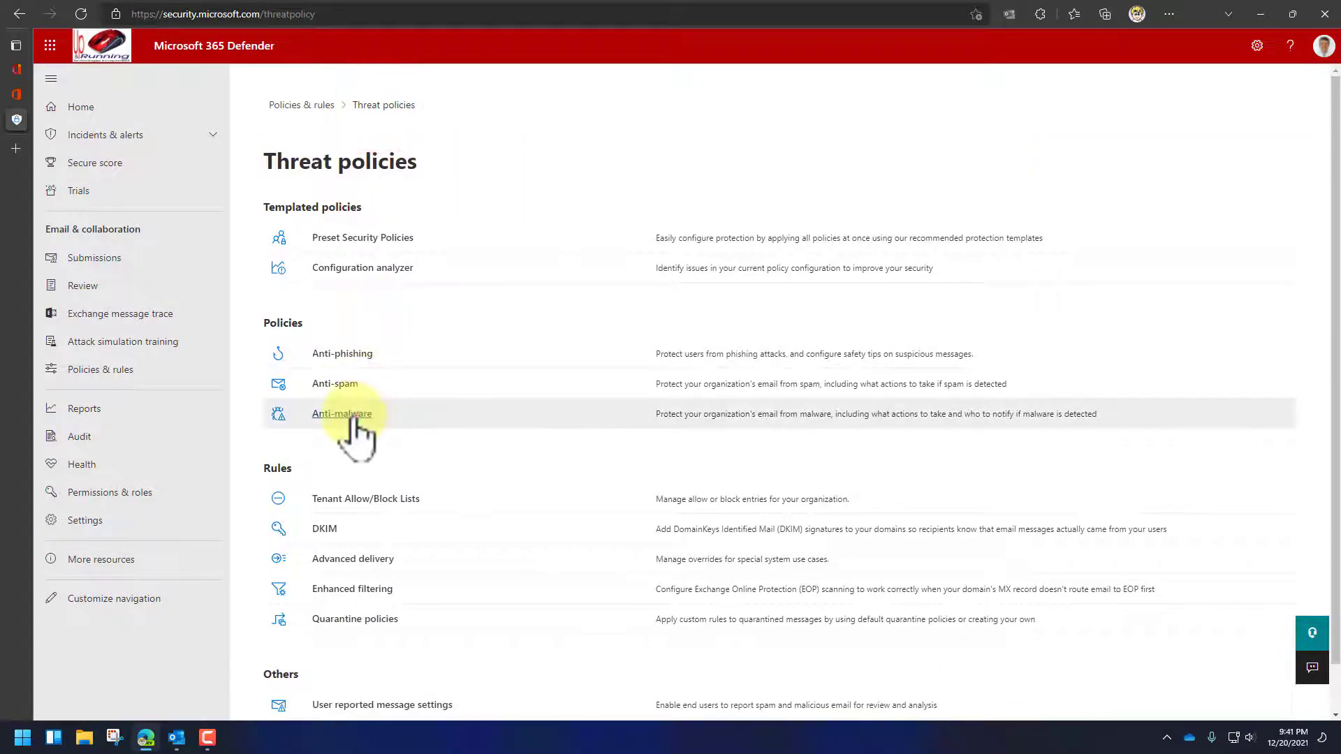
{"action": "left_click", "coordinate": [349, 423]}
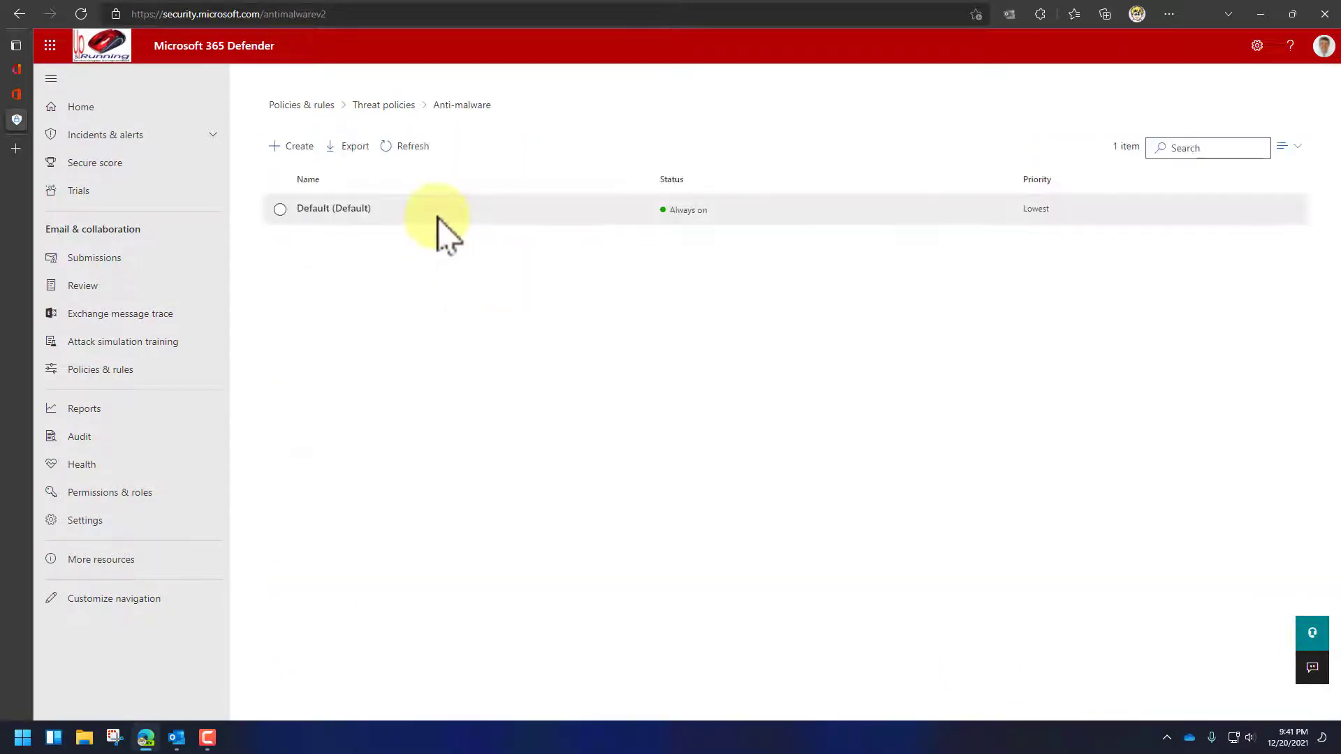
{"action": "left_click", "coordinate": [438, 218]}
{"action": "scroll", "coordinate": [1108, 489], "scroll_direction": "down", "scroll_amount": 2}
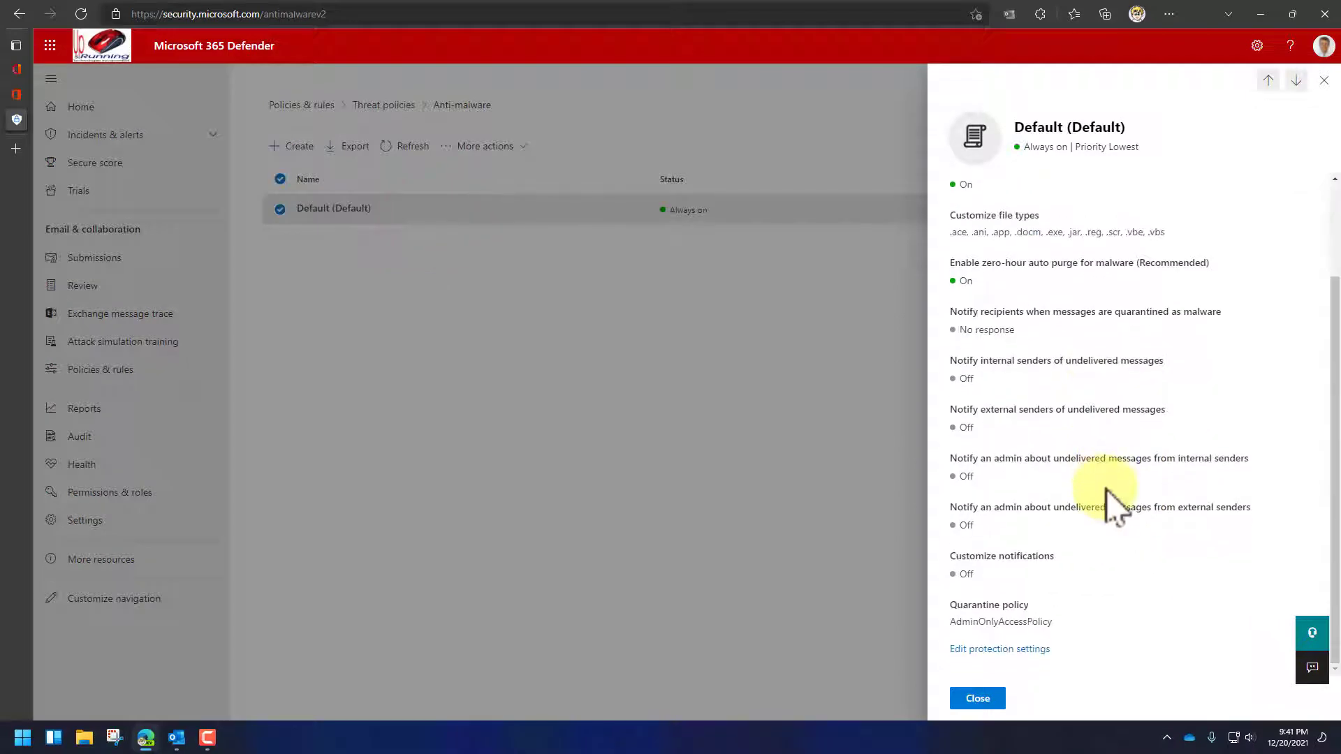
Try NotificationEnabledPolicy and recipient notifications, then revert to AdminOnlyAccessPolicy and cancel the edit
{"action": "left_click", "coordinate": [1019, 650]}
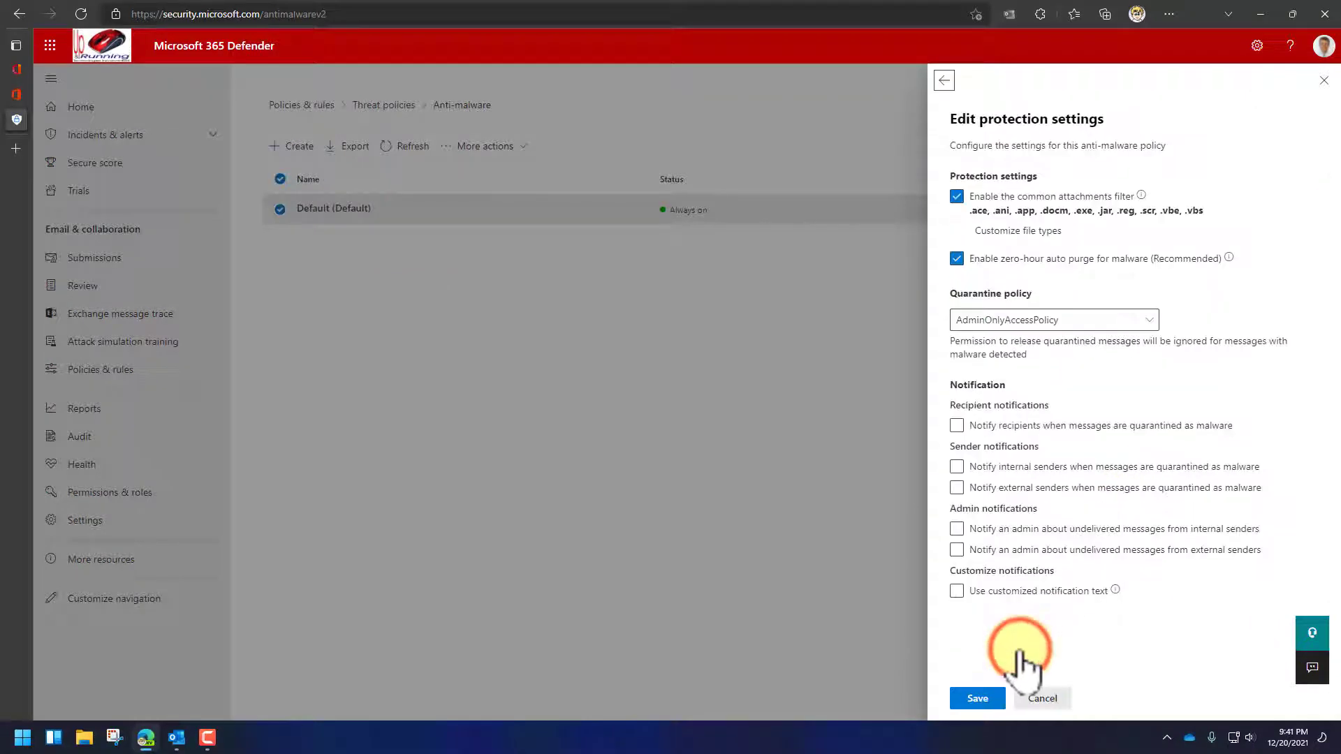
{"action": "left_click", "coordinate": [987, 323]}
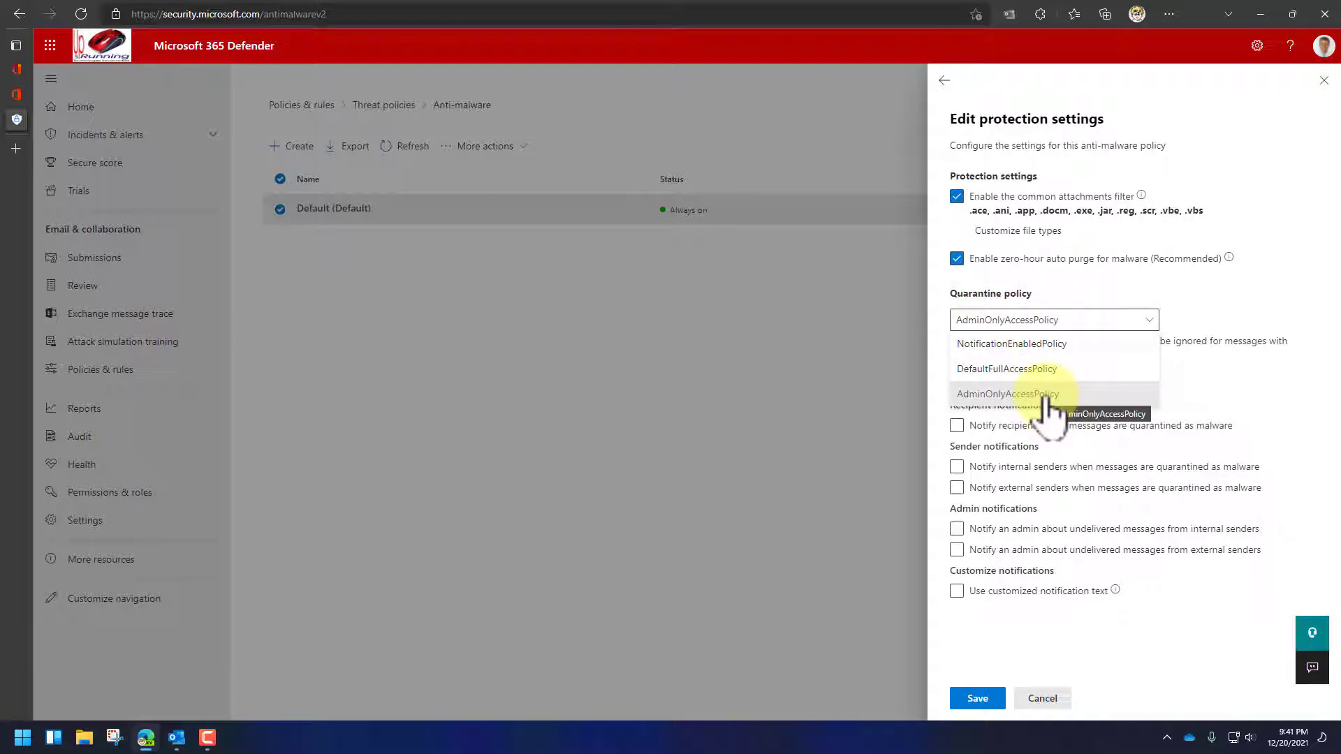
{"action": "left_click", "coordinate": [1042, 344]}
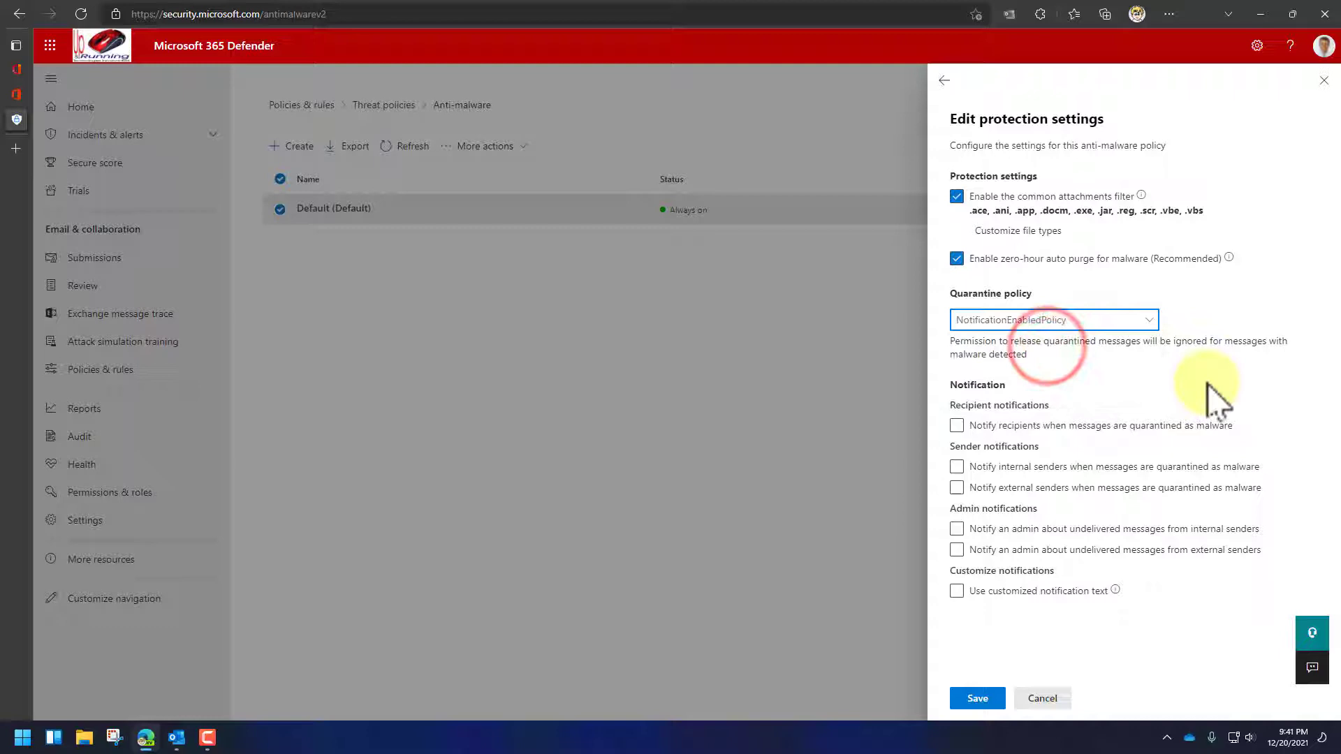
{"action": "left_click", "coordinate": [1150, 319]}
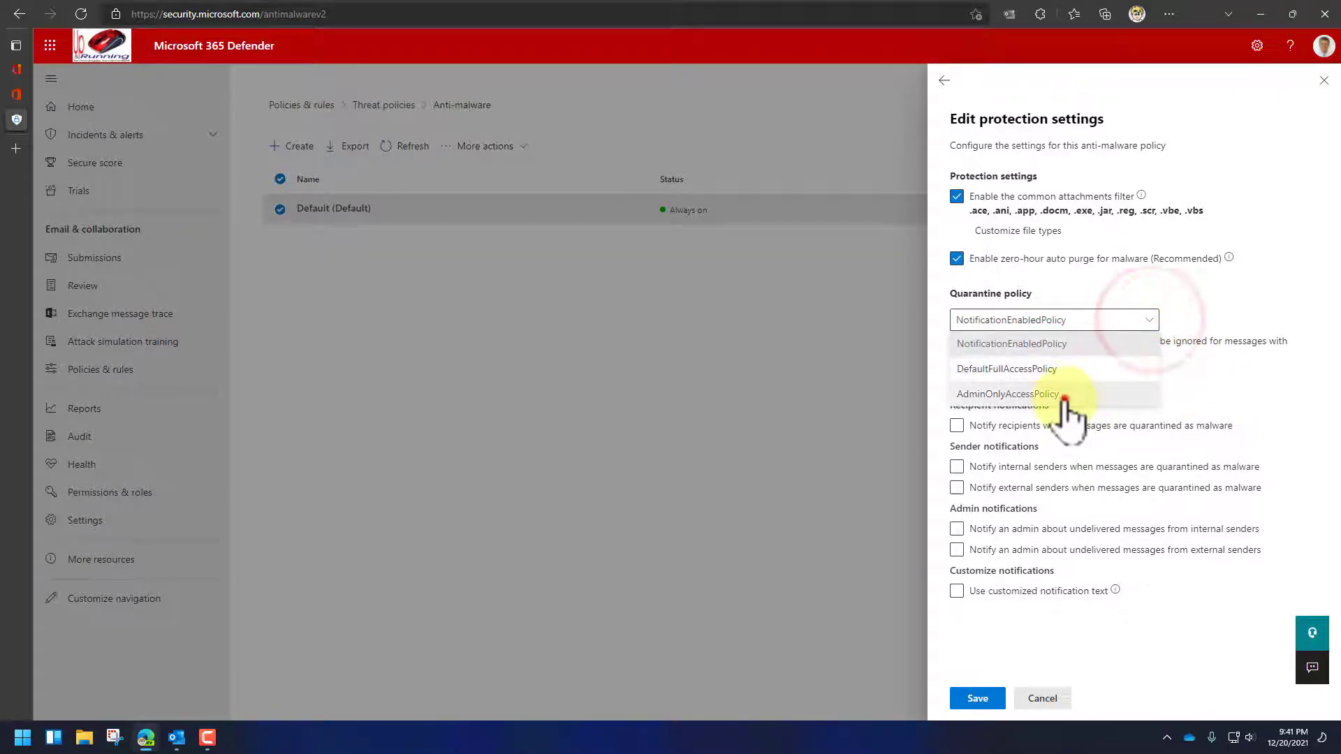
{"action": "left_click", "coordinate": [1065, 395]}
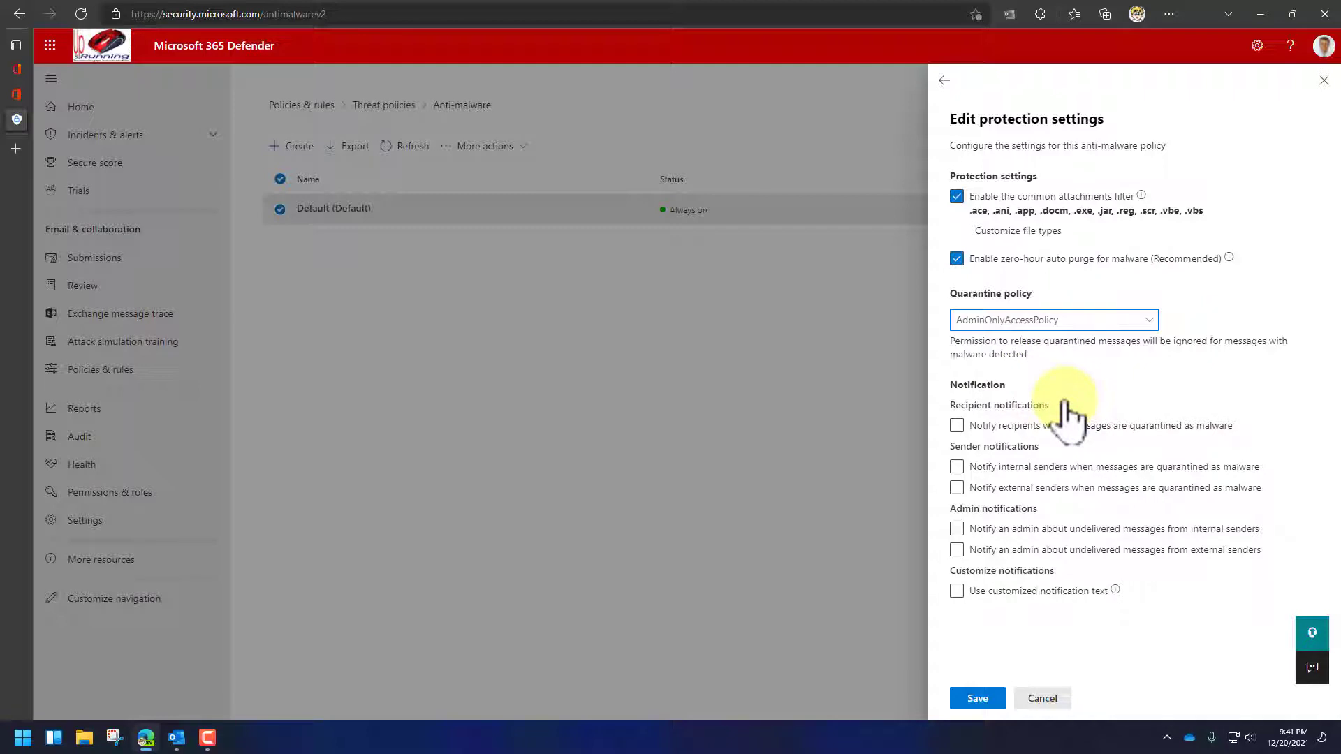
{"action": "left_click", "coordinate": [956, 425]}
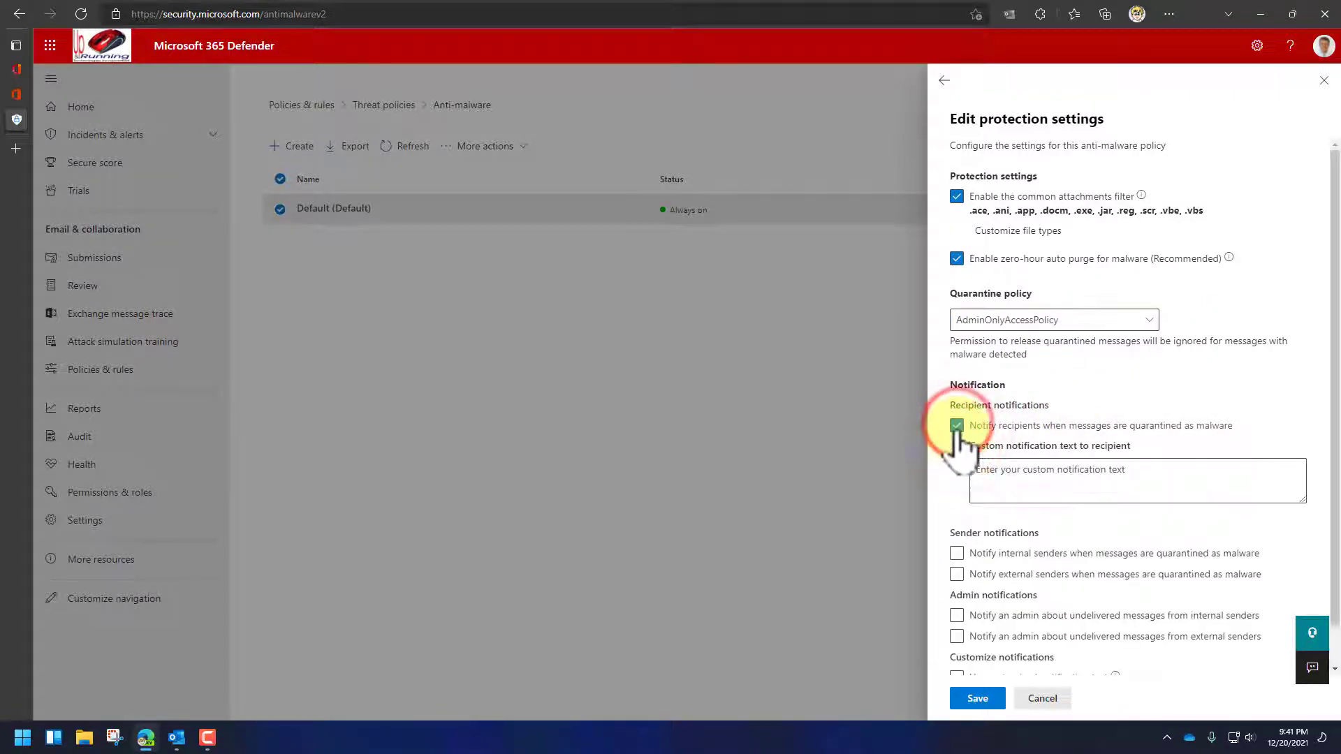
{"action": "left_click", "coordinate": [957, 425]}
{"action": "left_click", "coordinate": [1042, 698]}
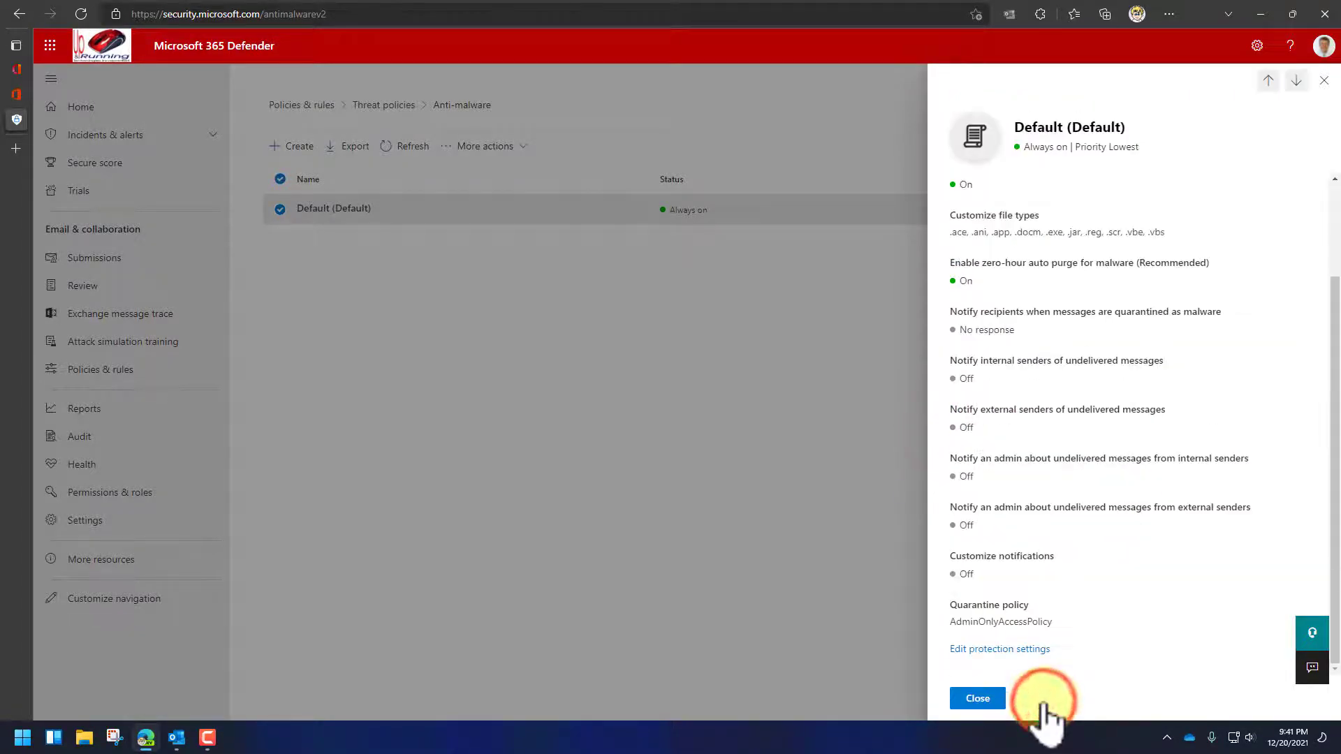
Close the details, open the quarantine Global settings and show the 3-day notification frequency options
{"action": "left_click", "coordinate": [976, 700]}
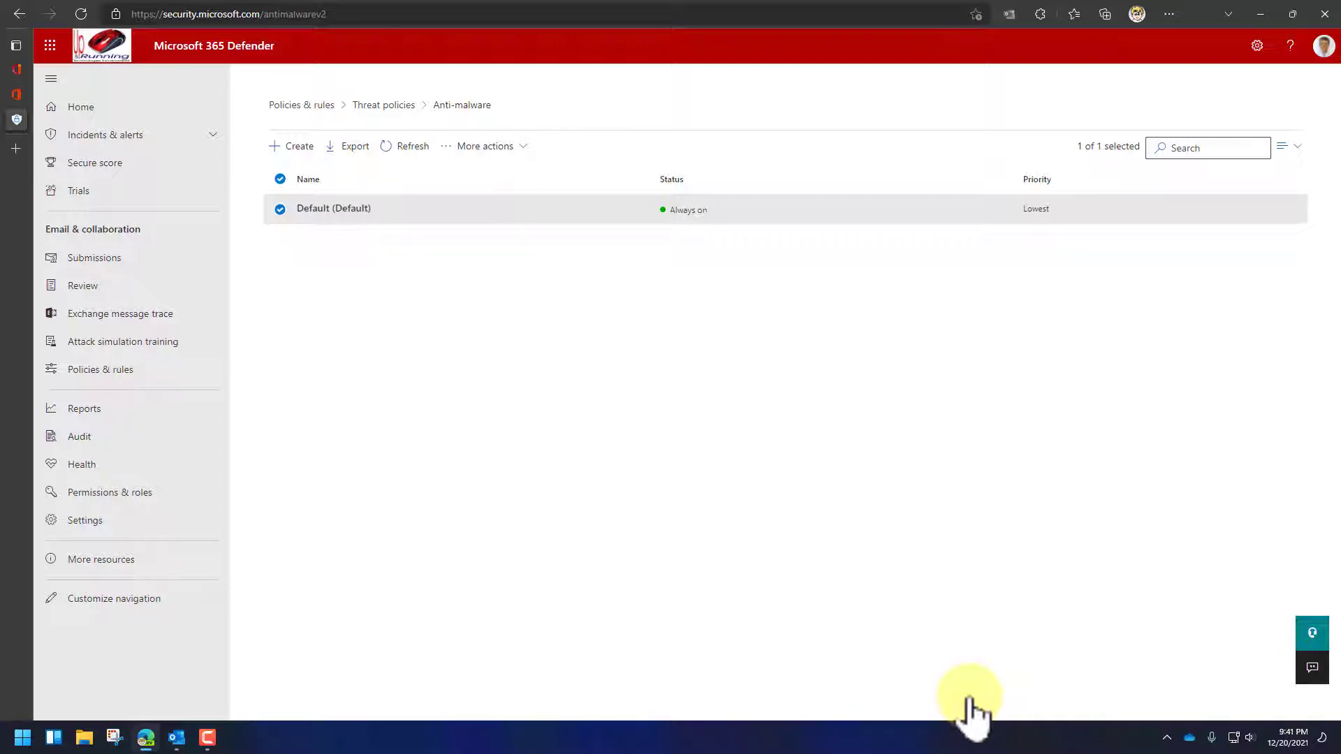
{"action": "left_click", "coordinate": [114, 374]}
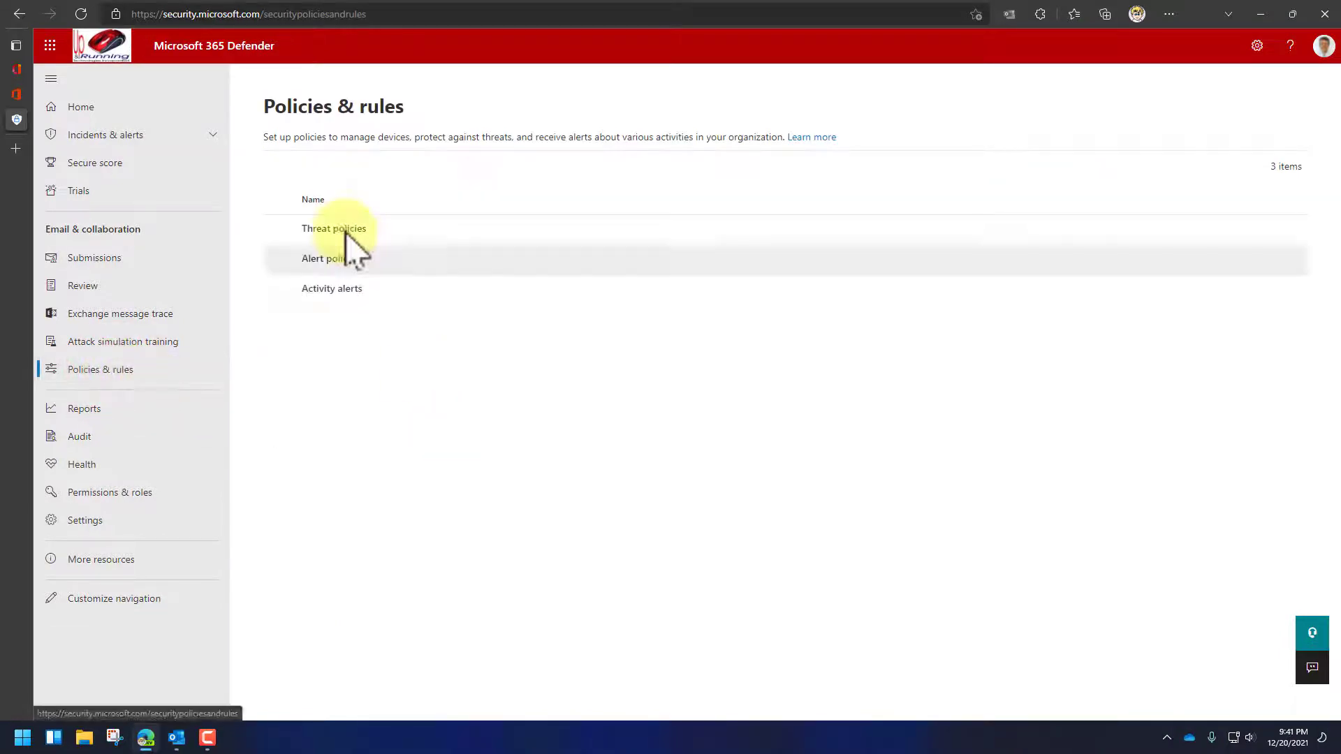
{"action": "left_click", "coordinate": [335, 229]}
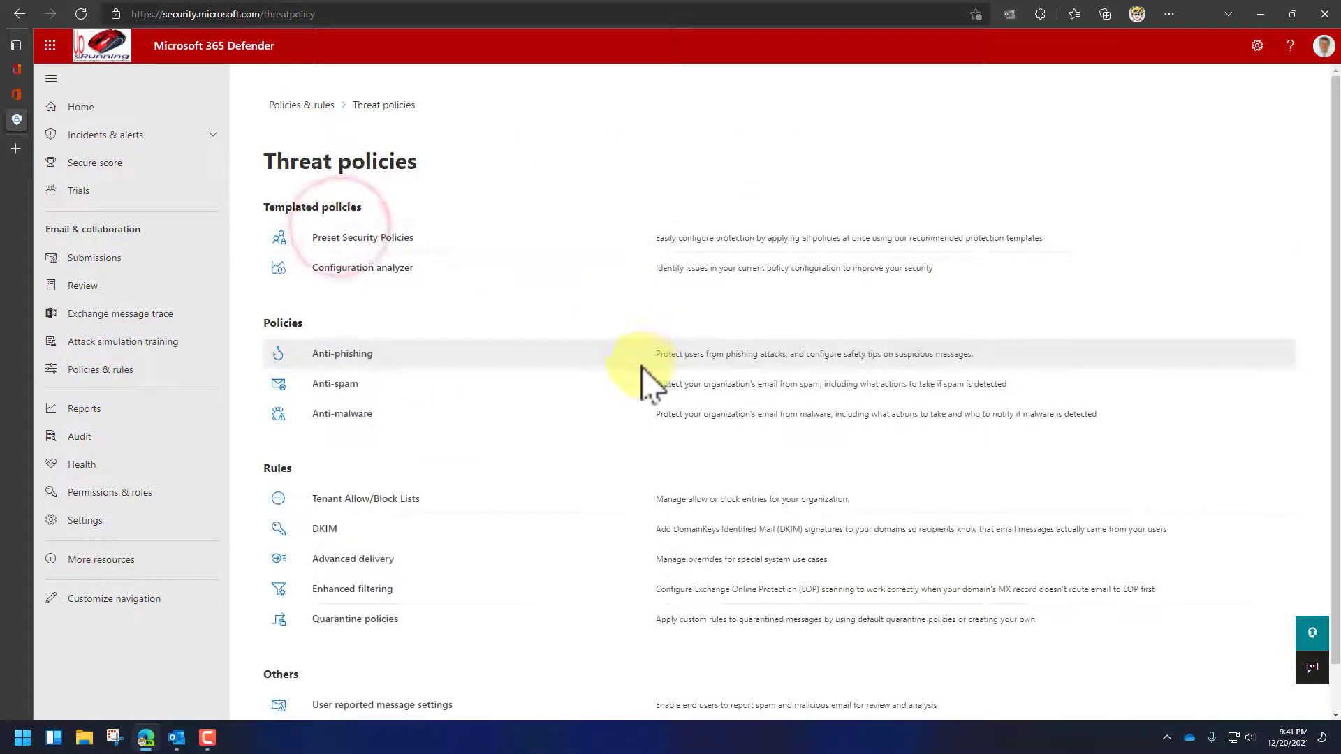
{"action": "left_click", "coordinate": [358, 619]}
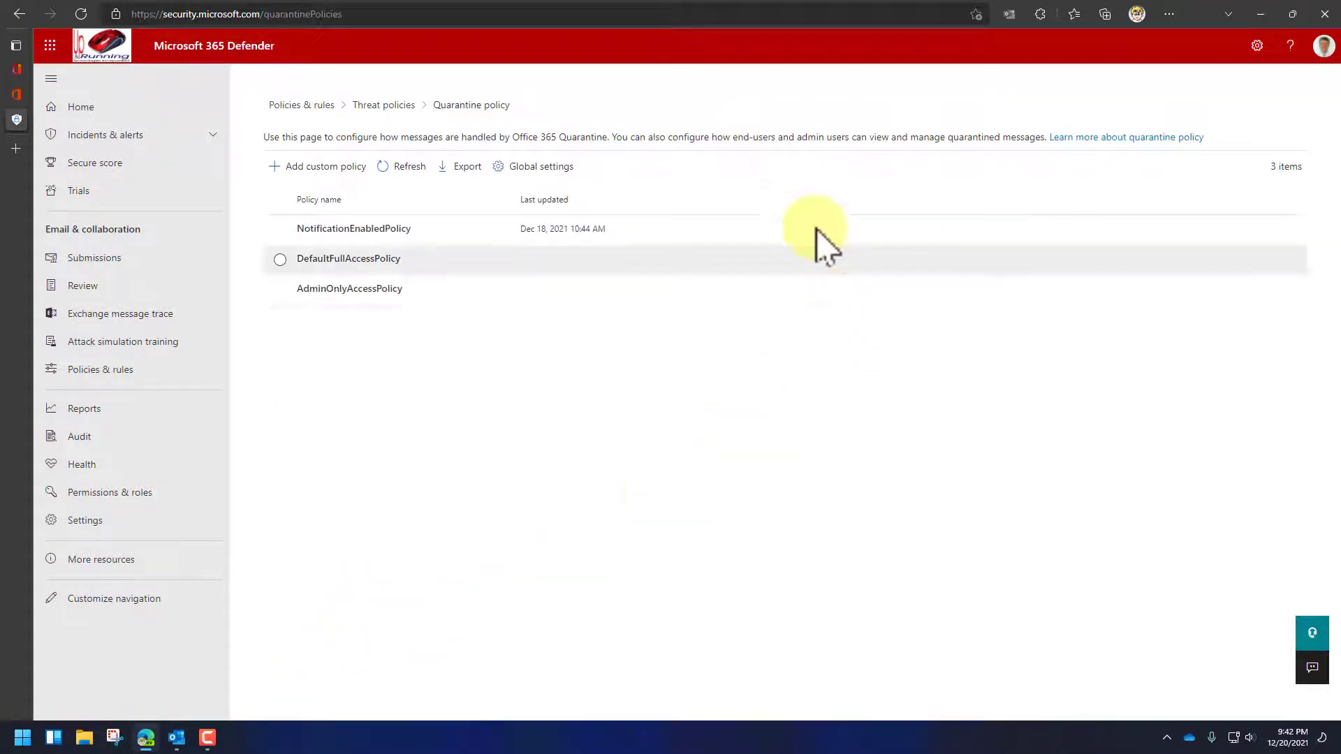
{"action": "left_click", "coordinate": [544, 168]}
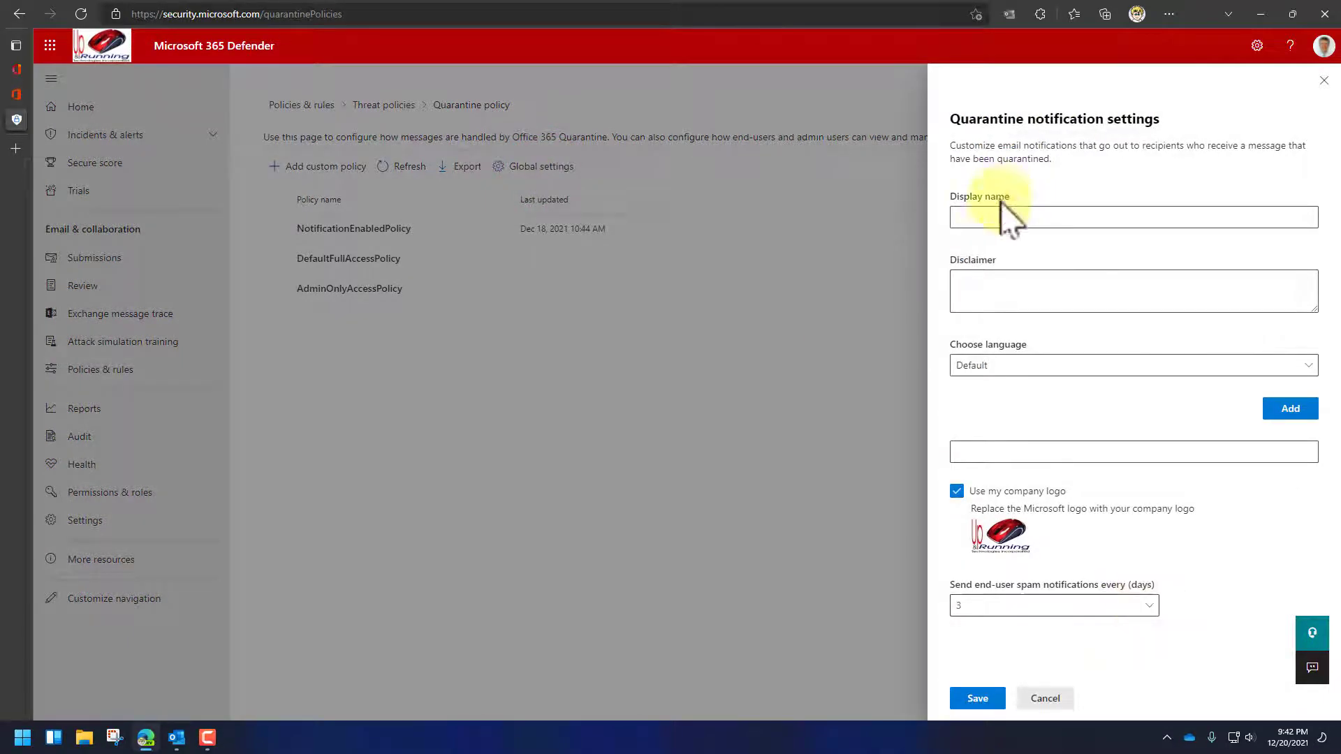
{"action": "left_click", "coordinate": [988, 217]}
{"action": "left_click", "coordinate": [1003, 295]}
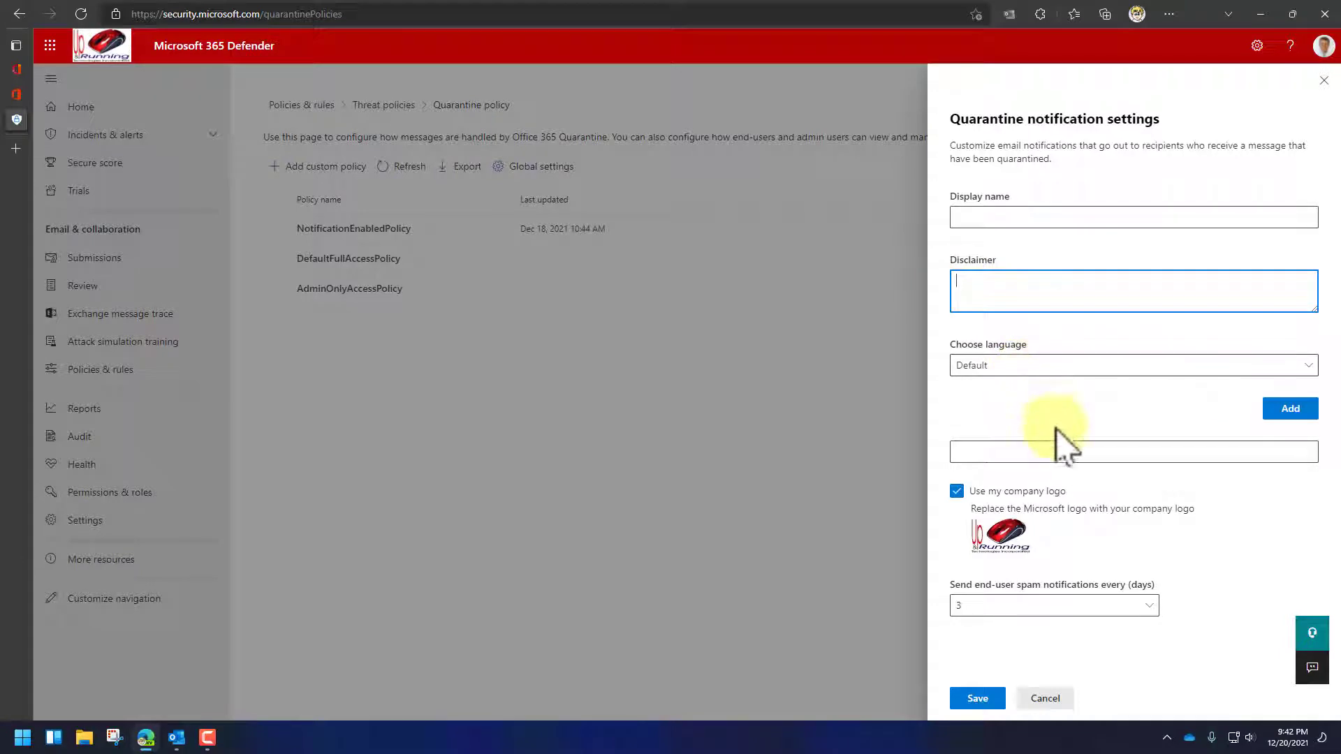
{"action": "left_click", "coordinate": [1145, 606]}
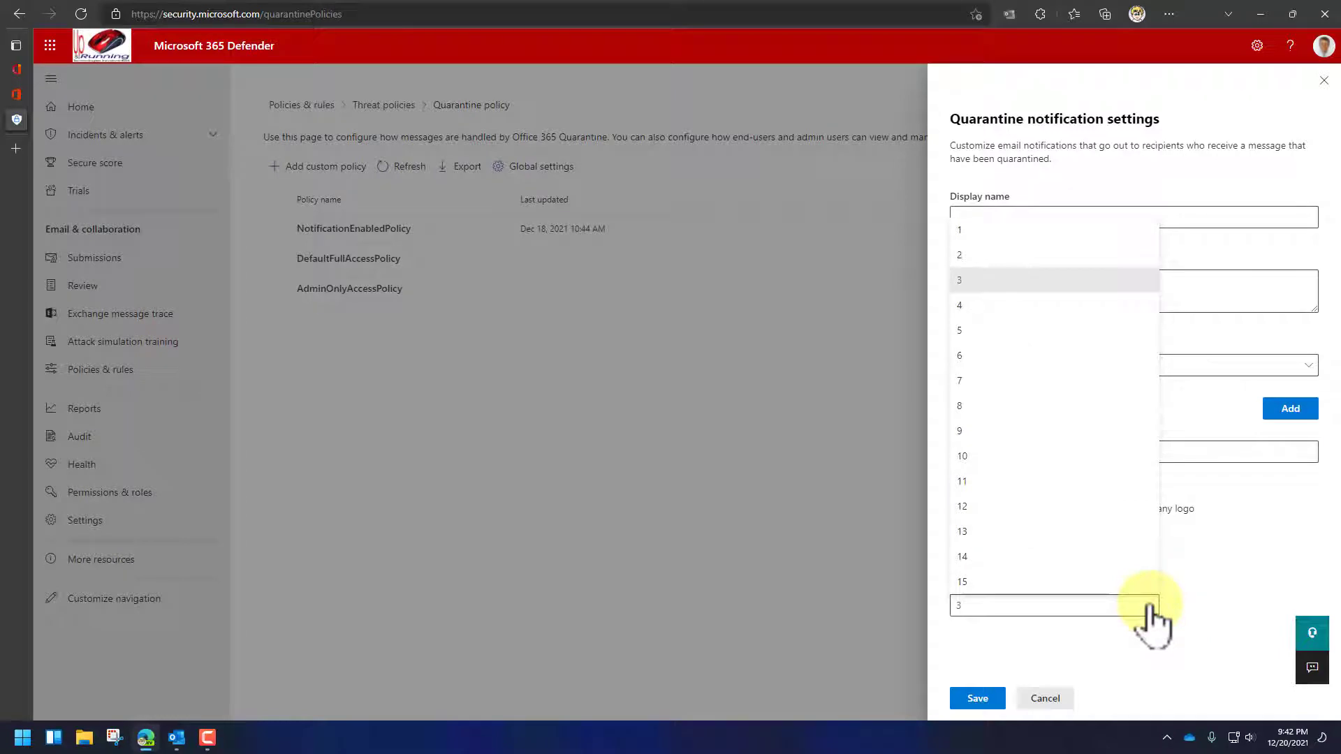
Review the notification frequency choices repeatedly, keep every 3 days, and close the settings without saving
{"action": "left_click", "coordinate": [1224, 610]}
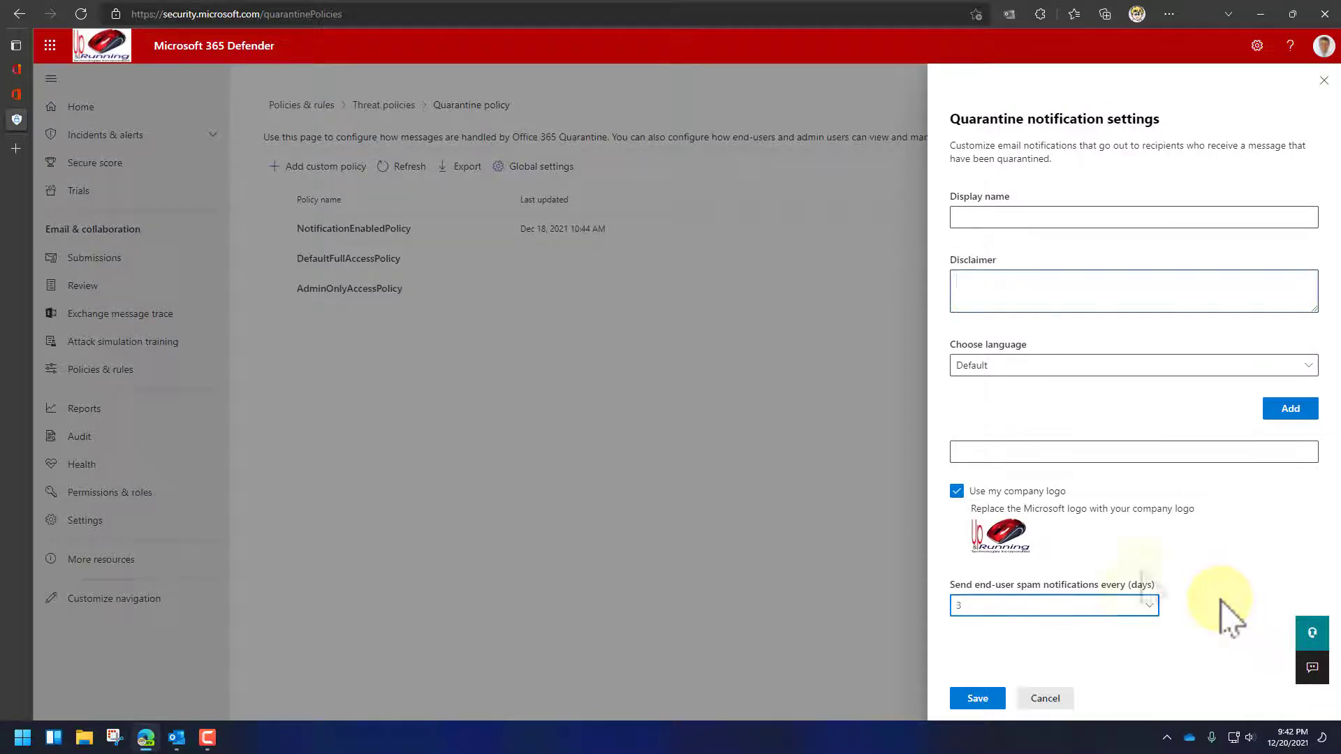
{"action": "left_click", "coordinate": [1148, 606]}
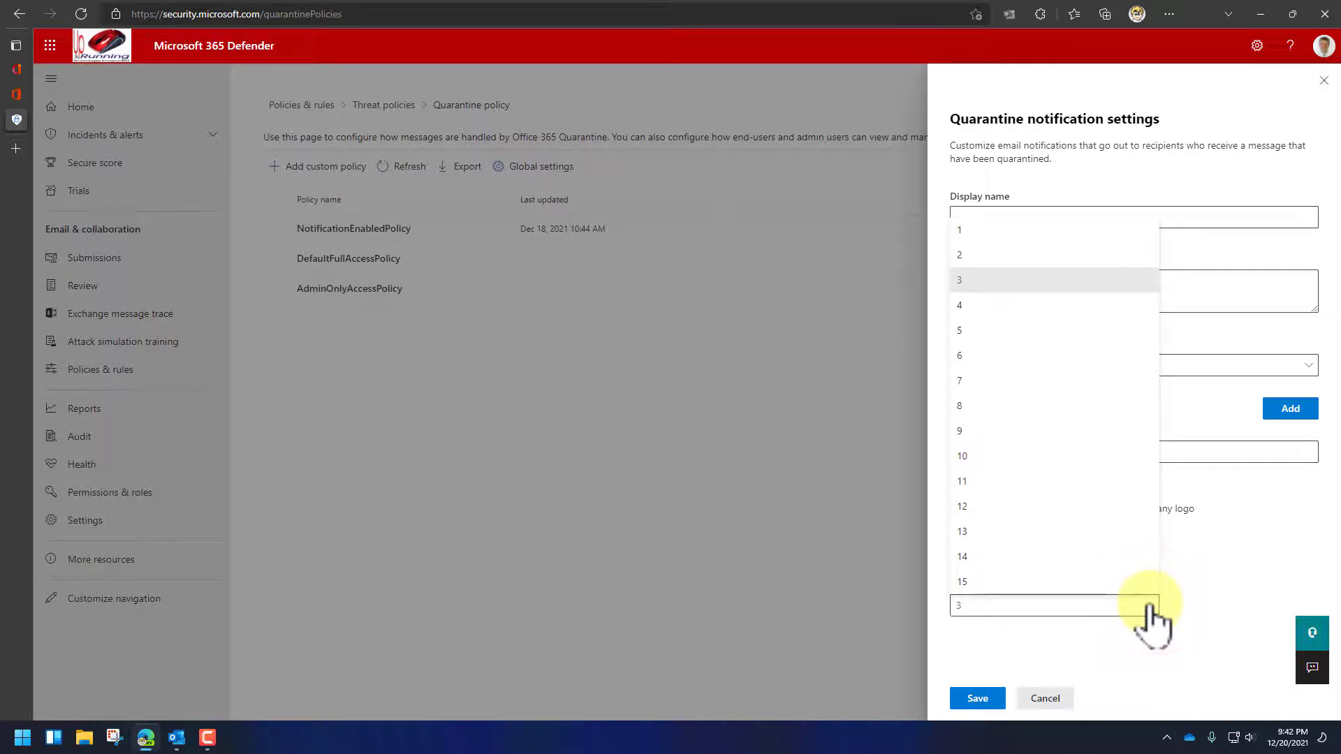
{"action": "left_click", "coordinate": [1223, 606]}
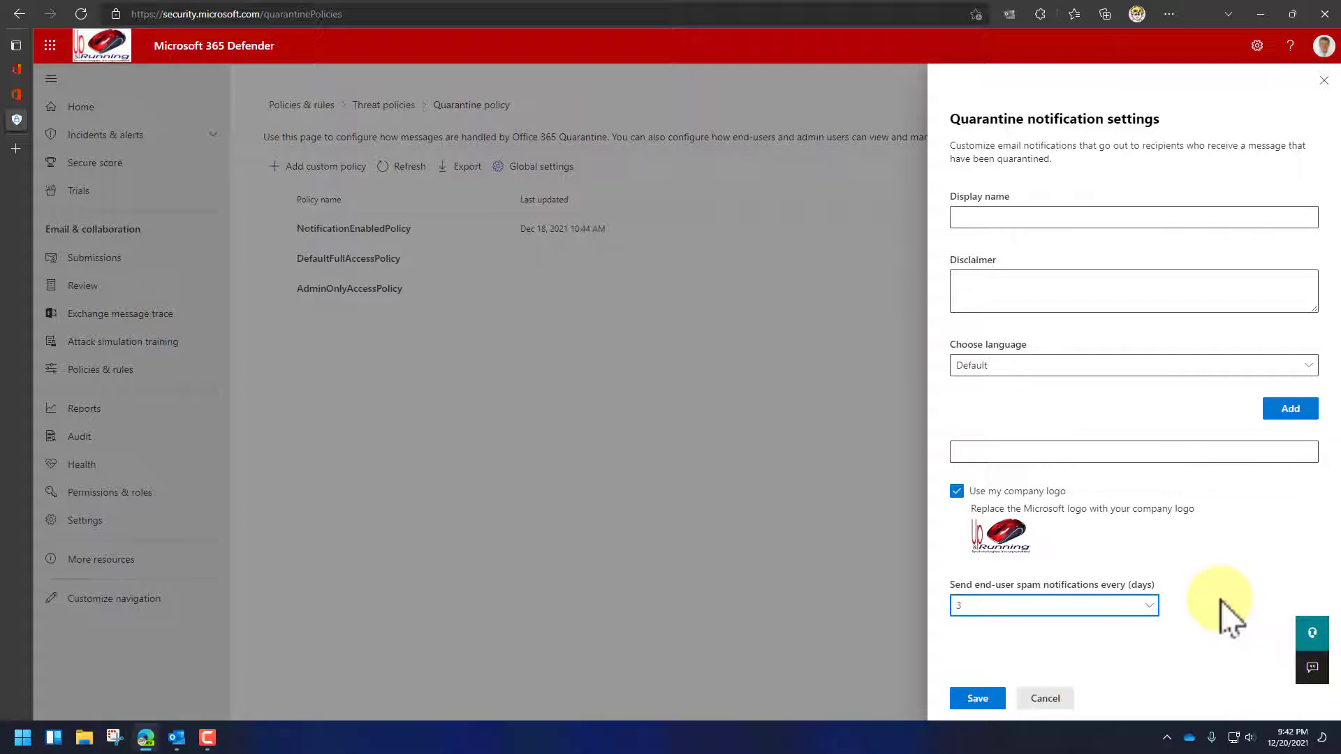
{"action": "left_click", "coordinate": [1148, 605]}
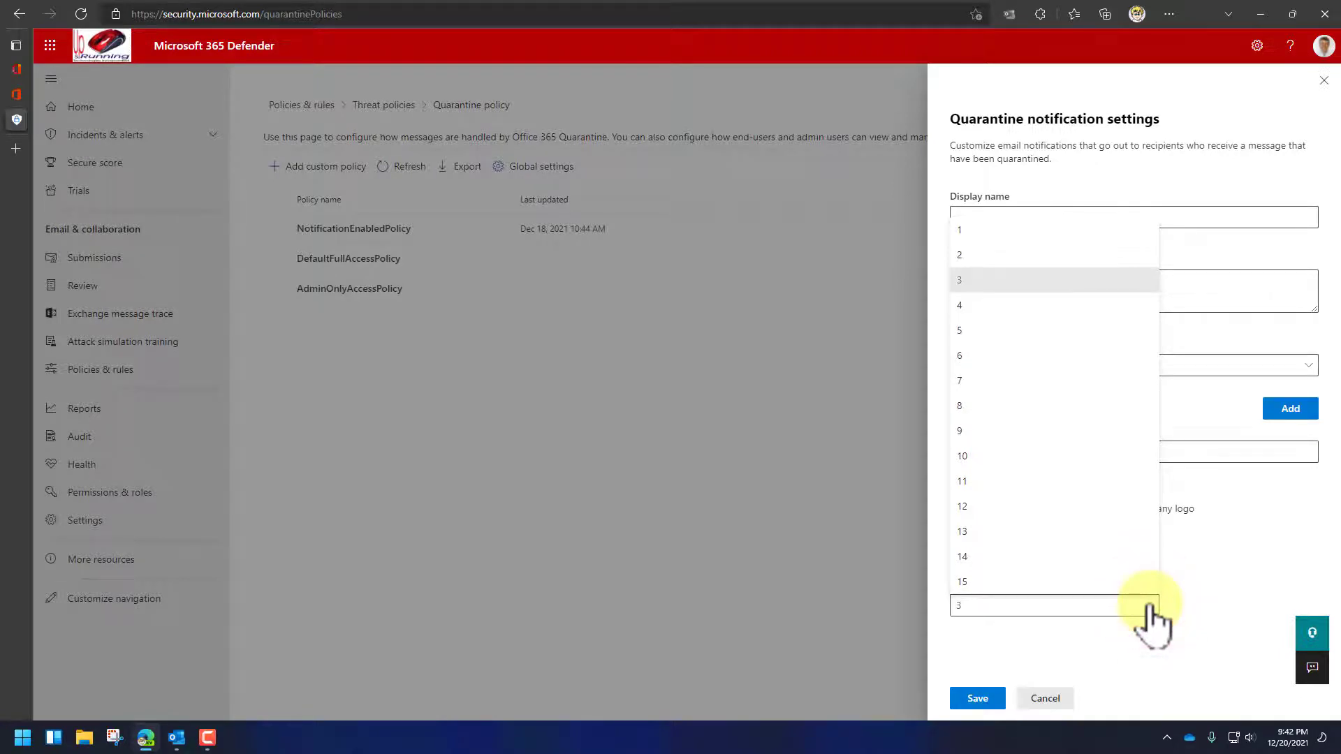
{"action": "left_click", "coordinate": [1221, 605]}
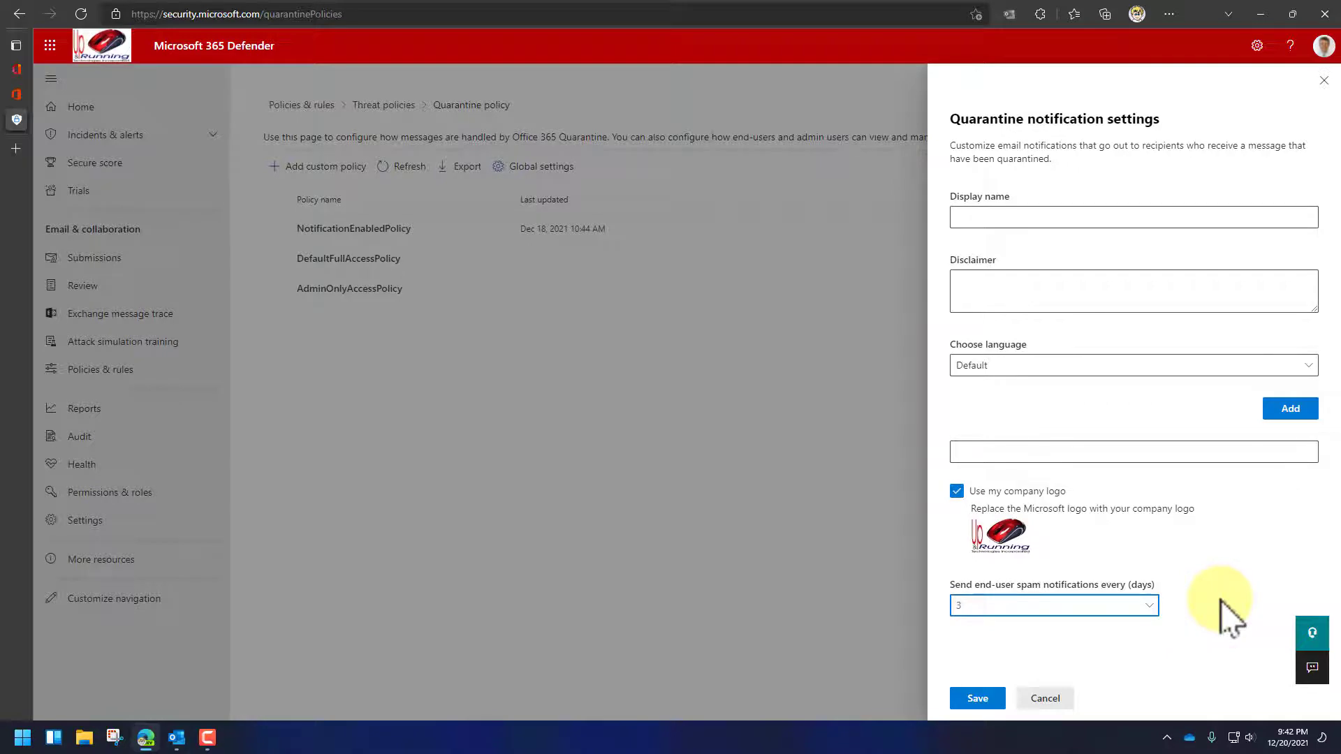
{"action": "left_click", "coordinate": [1148, 605]}
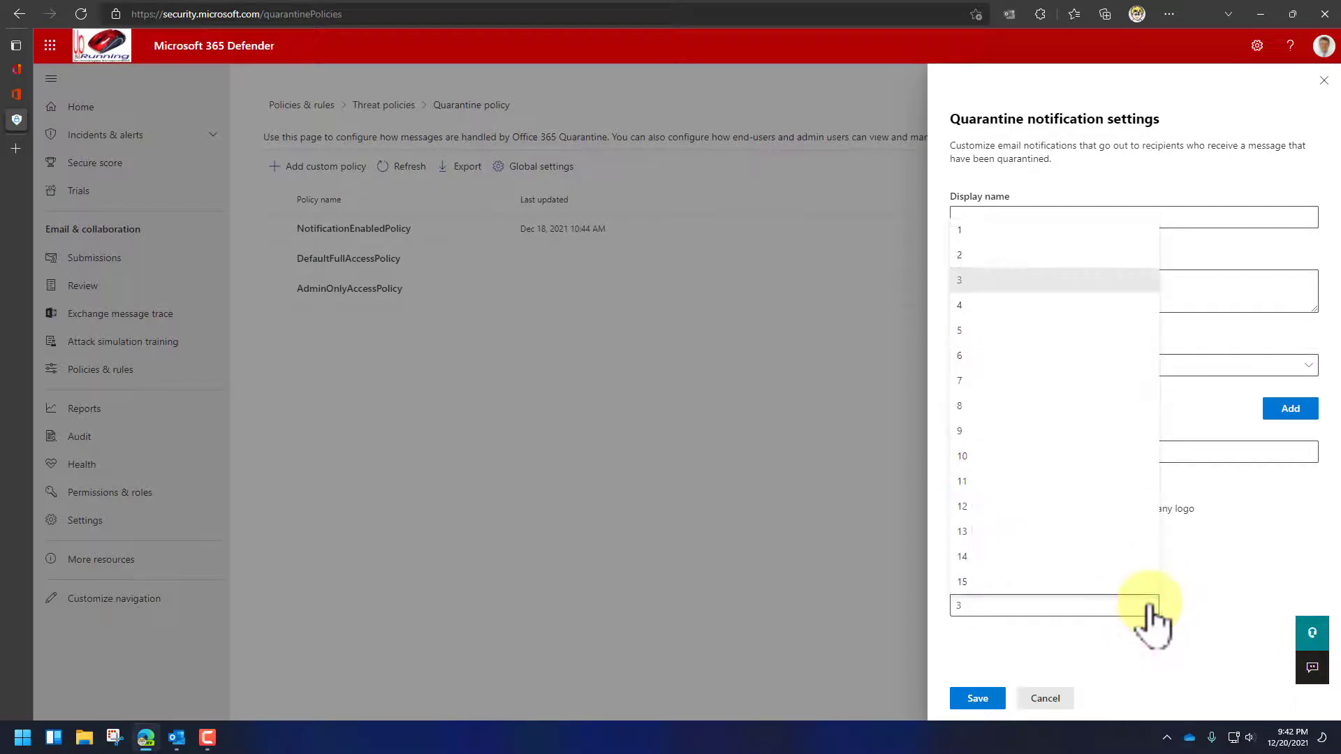
{"action": "left_click", "coordinate": [1227, 613]}
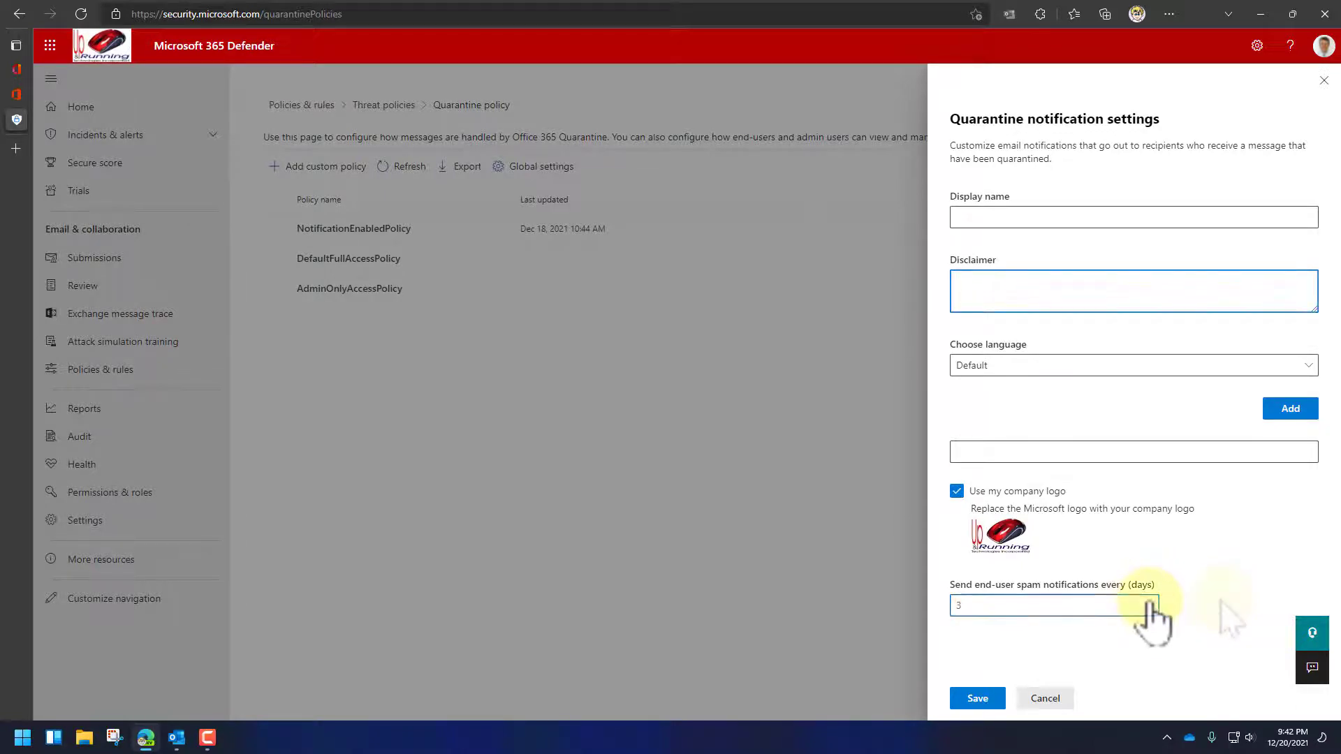
{"action": "left_click", "coordinate": [1148, 606]}
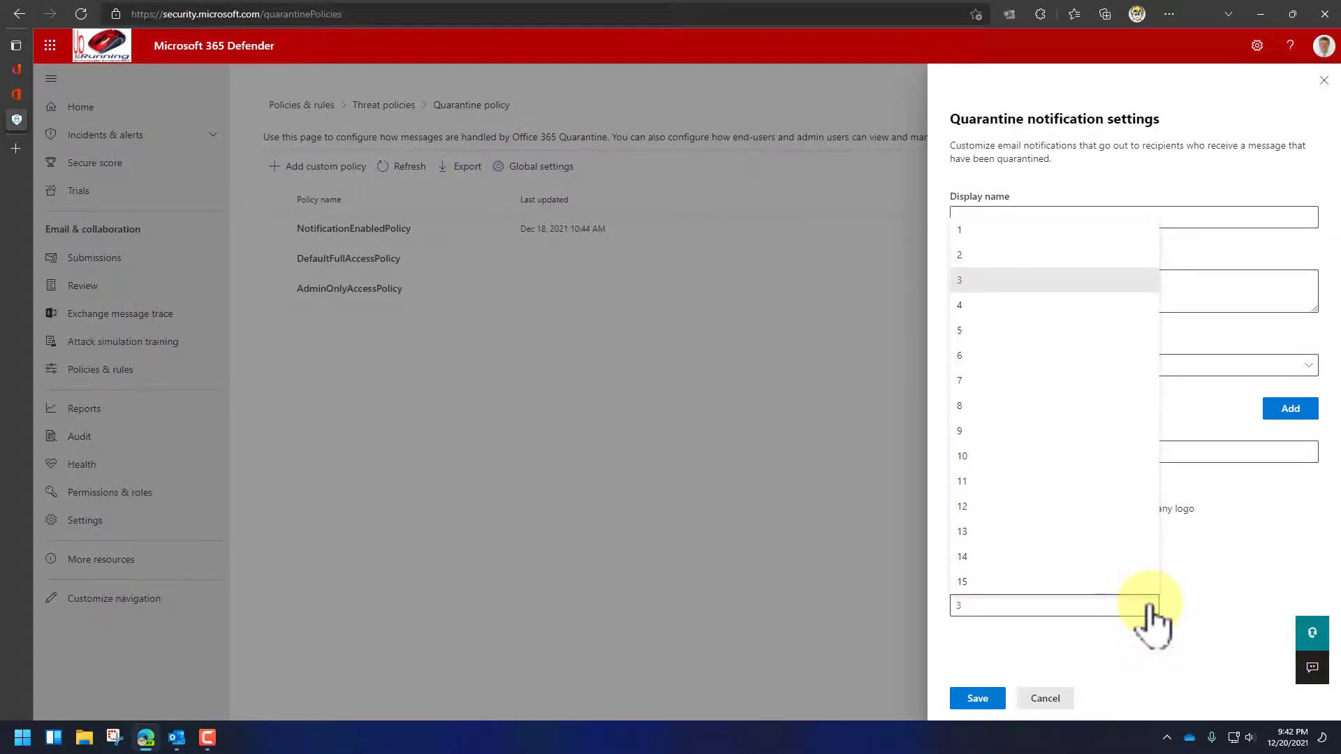
{"action": "left_click", "coordinate": [1219, 600]}
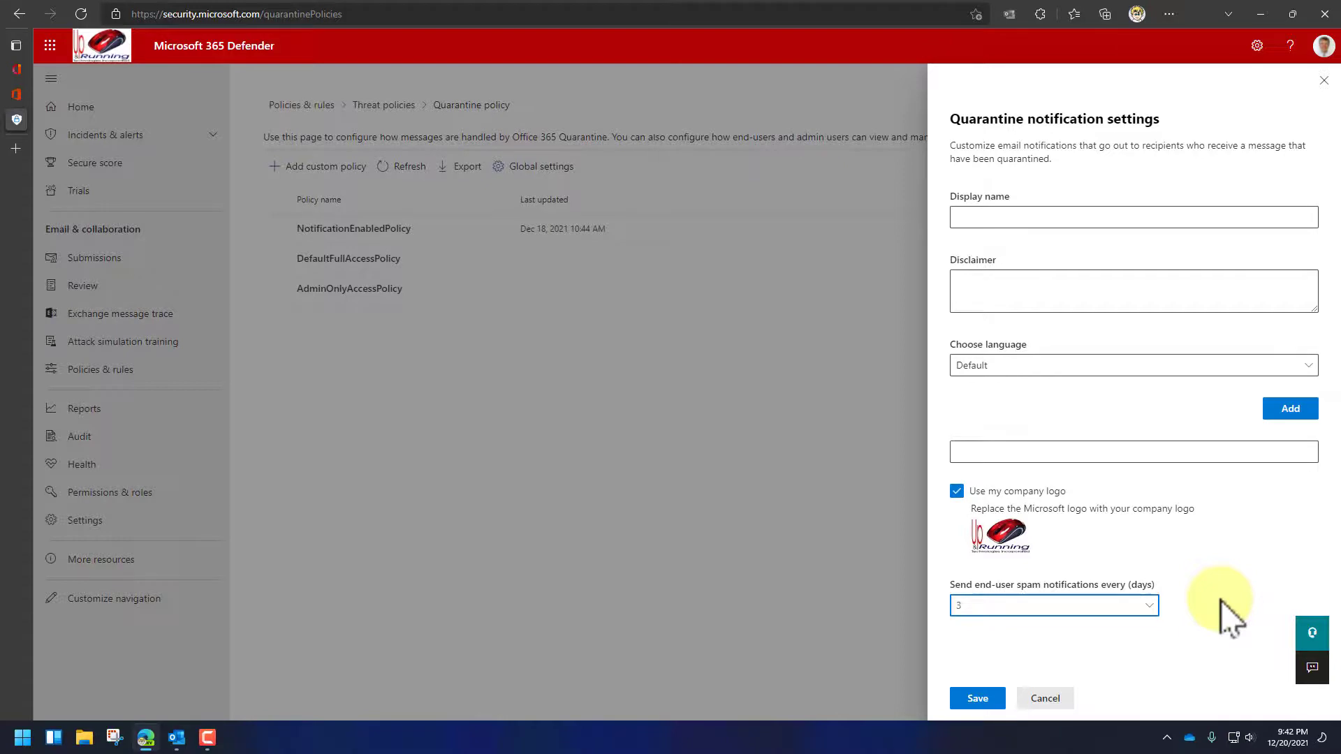
{"action": "key", "text": "Escape"}
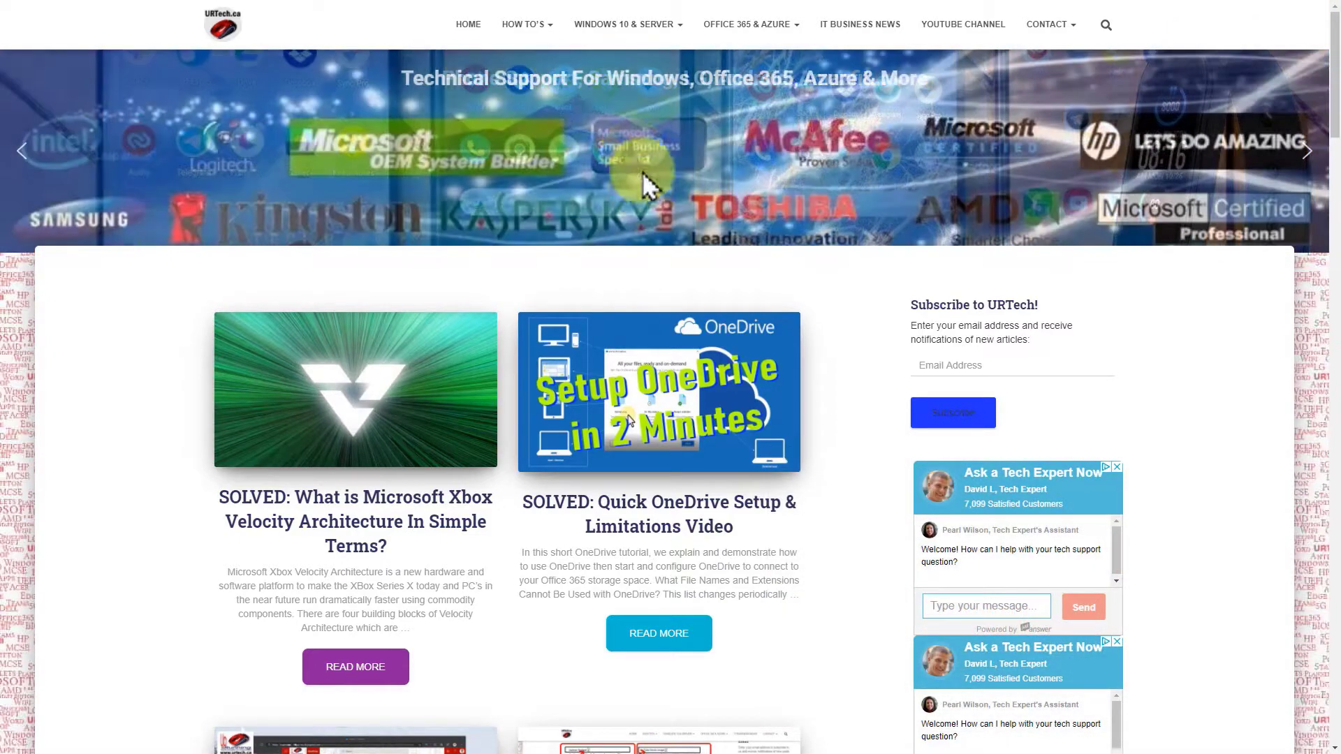
Open URTech.ca's HOW TO'S > Windows 10 8 7 Vista & XP page and scroll to the Top 10 Microsoft Edge Features article
{"action": "mouse_move", "coordinate": [641, 31]}
{"action": "mouse_move", "coordinate": [732, 35]}
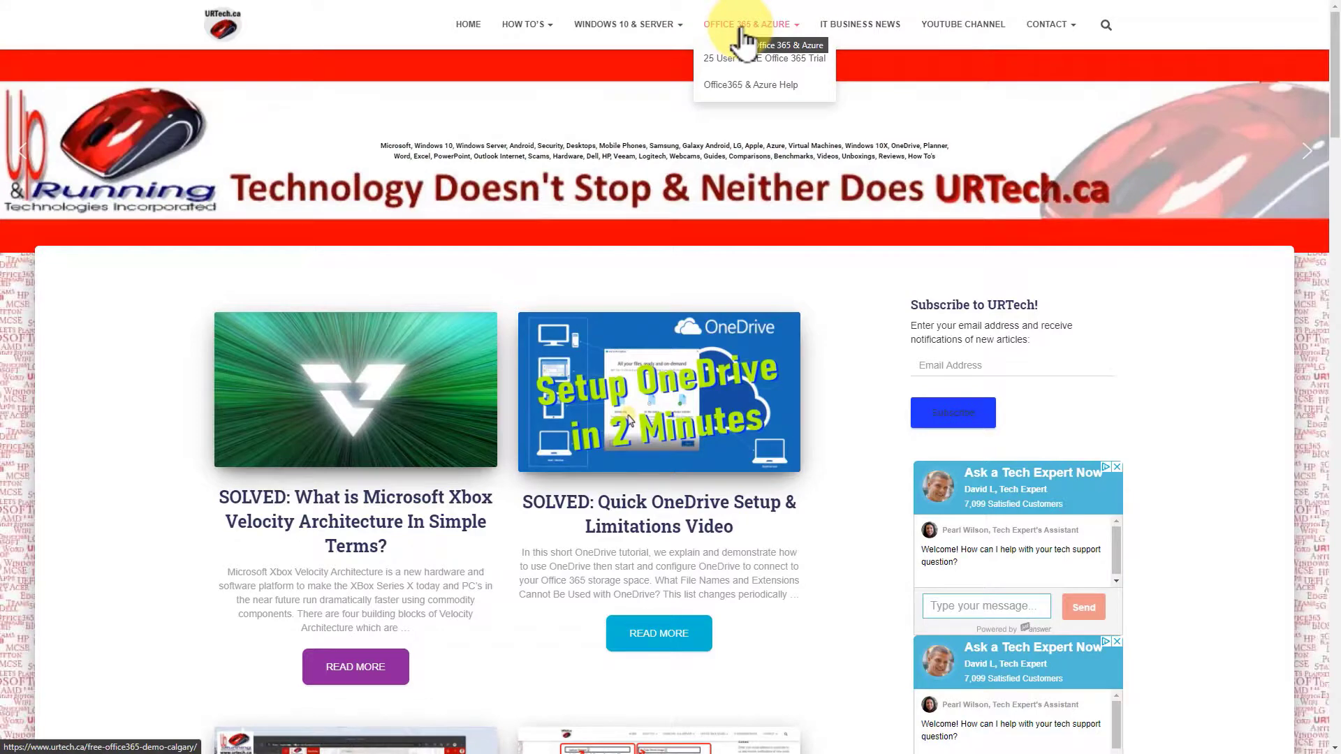
{"action": "mouse_move", "coordinate": [529, 31]}
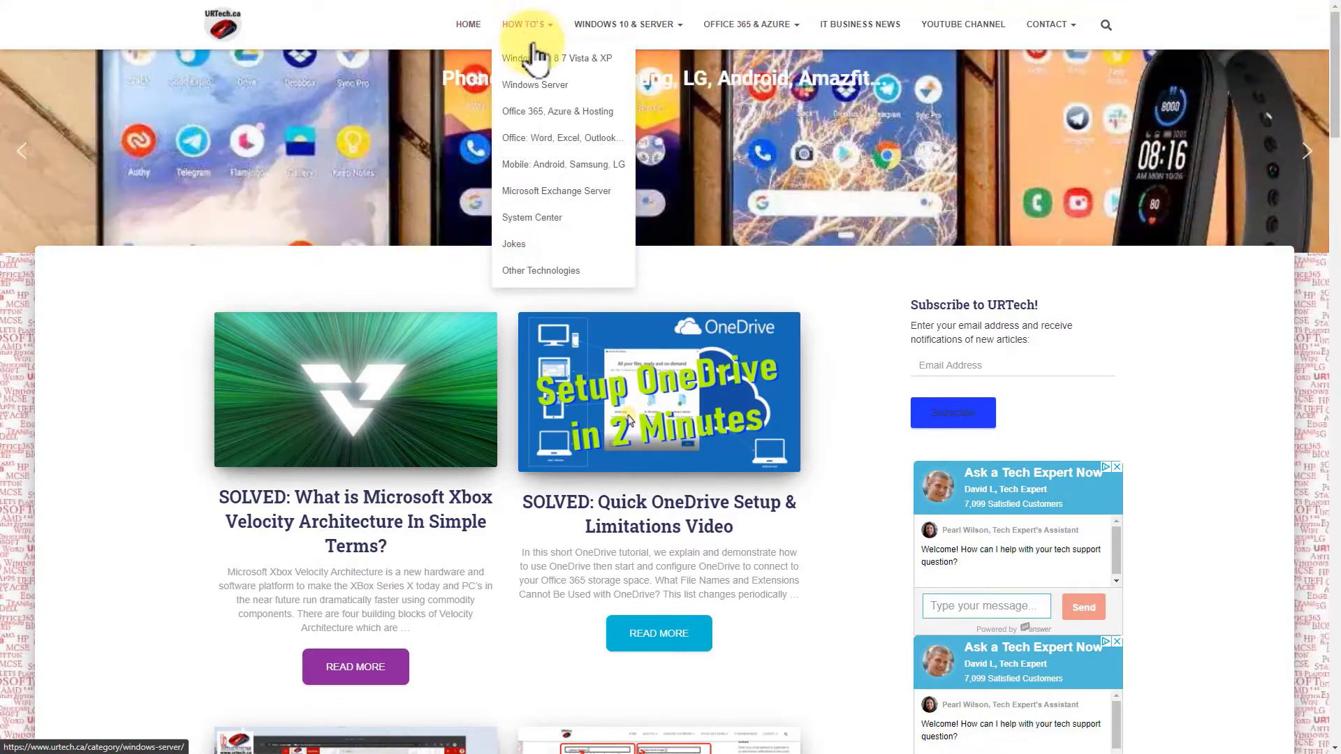
{"action": "left_click", "coordinate": [532, 54]}
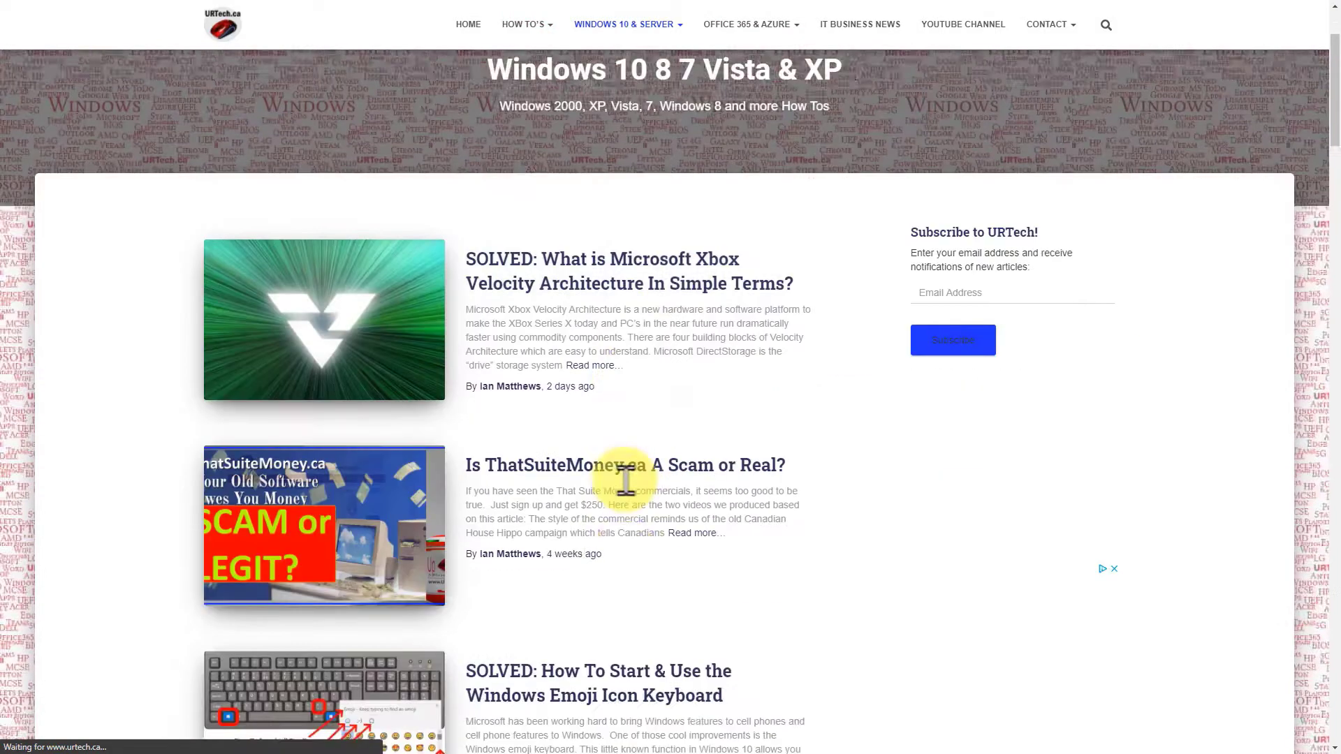
{"action": "scroll", "coordinate": [626, 480], "scroll_direction": "down", "scroll_amount": 6}
{"action": "scroll", "coordinate": [614, 472], "scroll_direction": "down", "scroll_amount": 3}
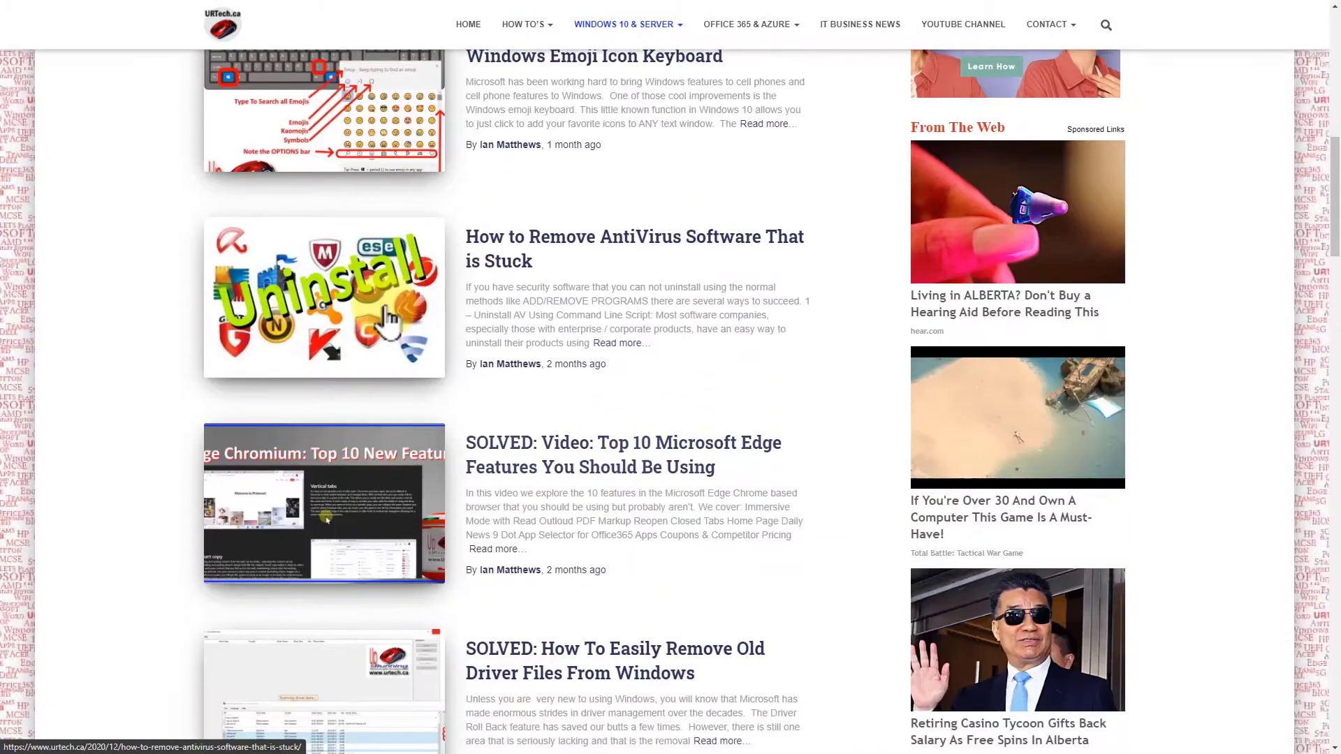
{"action": "scroll", "coordinate": [384, 311], "scroll_direction": "down", "scroll_amount": 3}
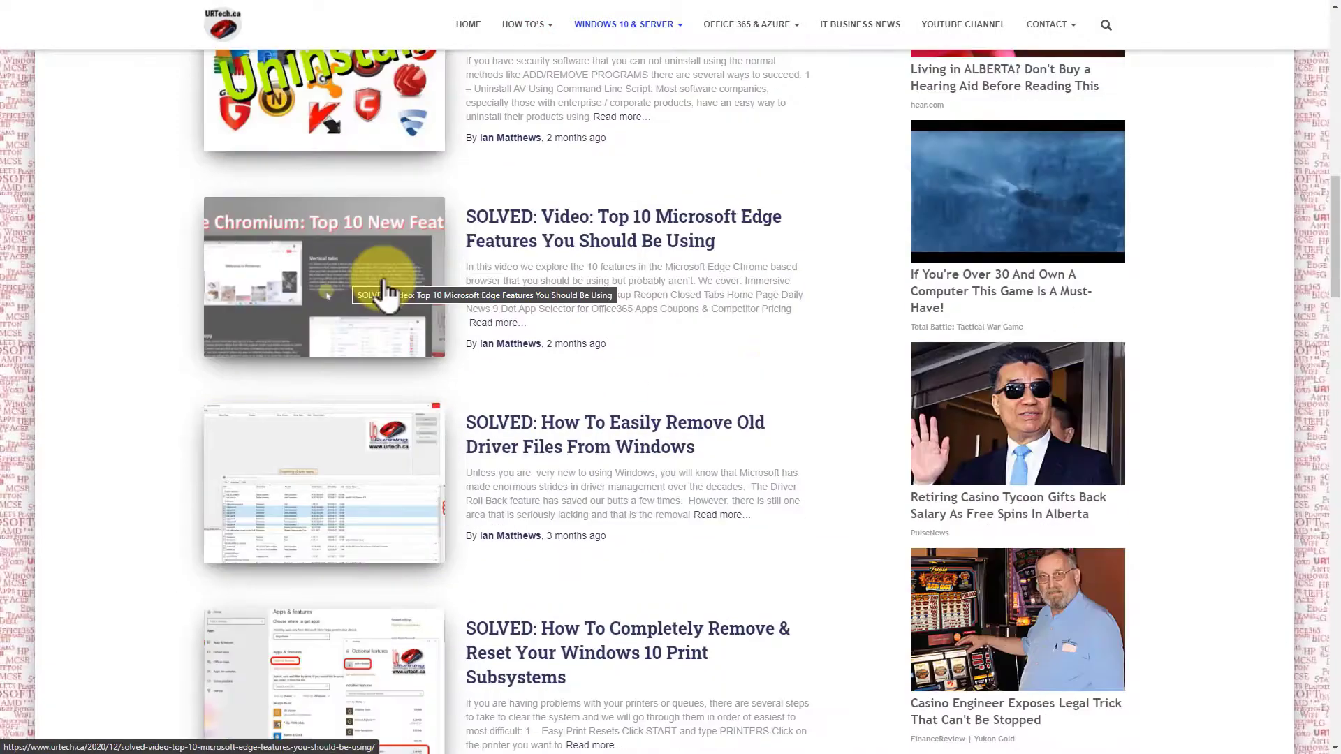